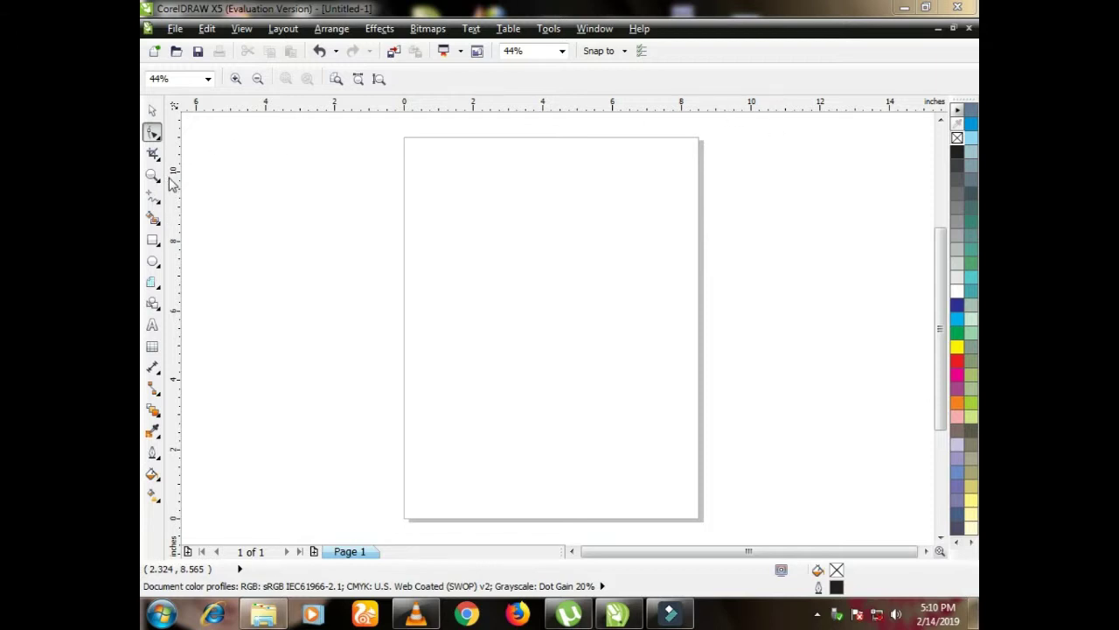
# Draw a rectangle about 2.5 by 2.9 inches in the page's upper-left area and convert it to curves
pyautogui.click(154, 240)
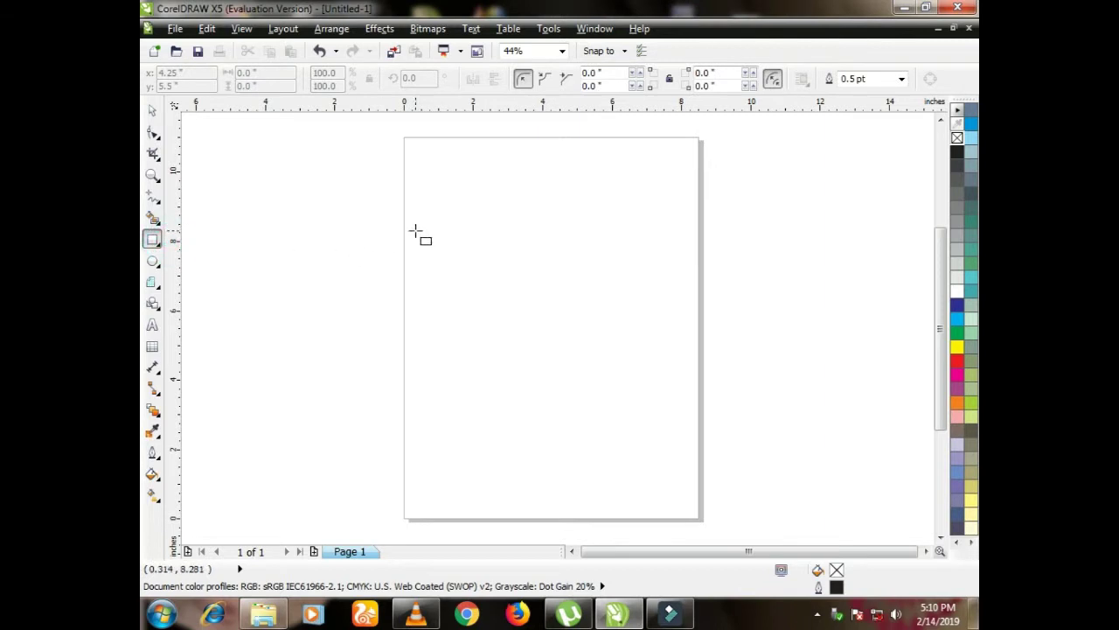
pyautogui.moveTo(449, 230)
pyautogui.mouseDown()
pyautogui.moveTo(501, 307)
pyautogui.moveTo(537, 318)
pyautogui.moveTo(528, 335)
pyautogui.moveTo(537, 333)
pyautogui.mouseUp()
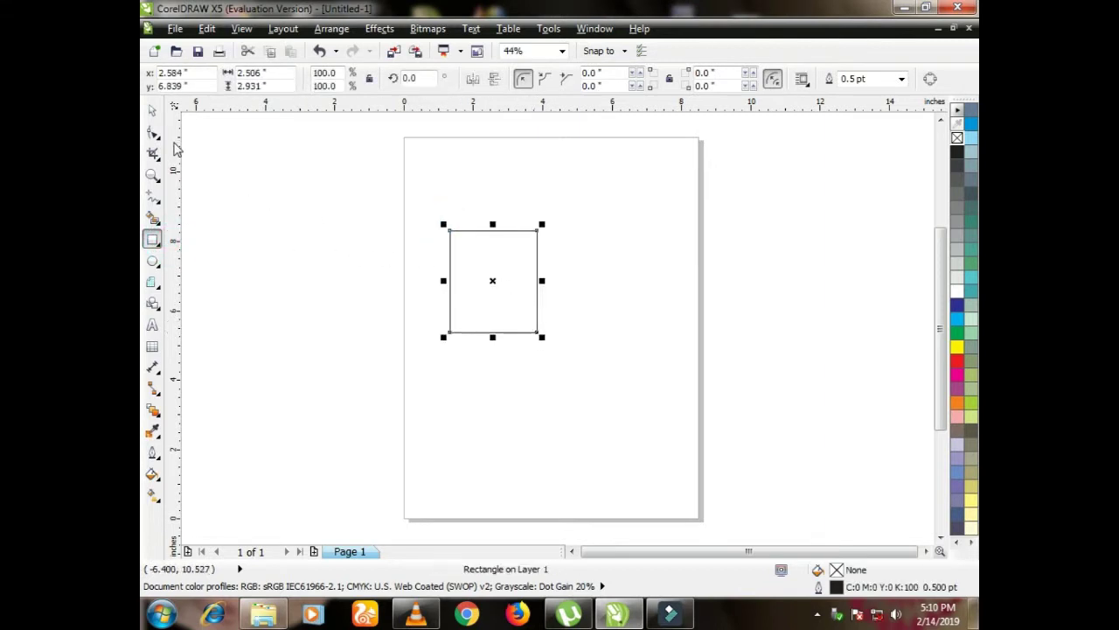
pyautogui.hotkey('ctrl', 'q')
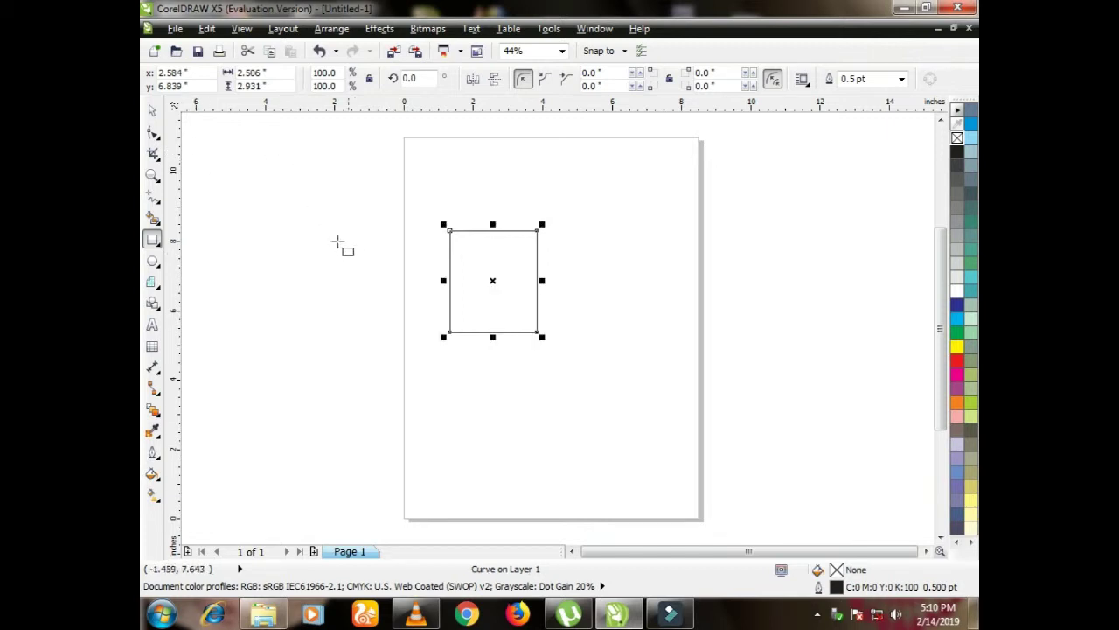
# Convert the rectangle's top edge to a curve and bow it slightly upward into an arch
pyautogui.click(152, 132)
pyautogui.moveTo(486, 231); pyautogui.dragTo(560, 253)
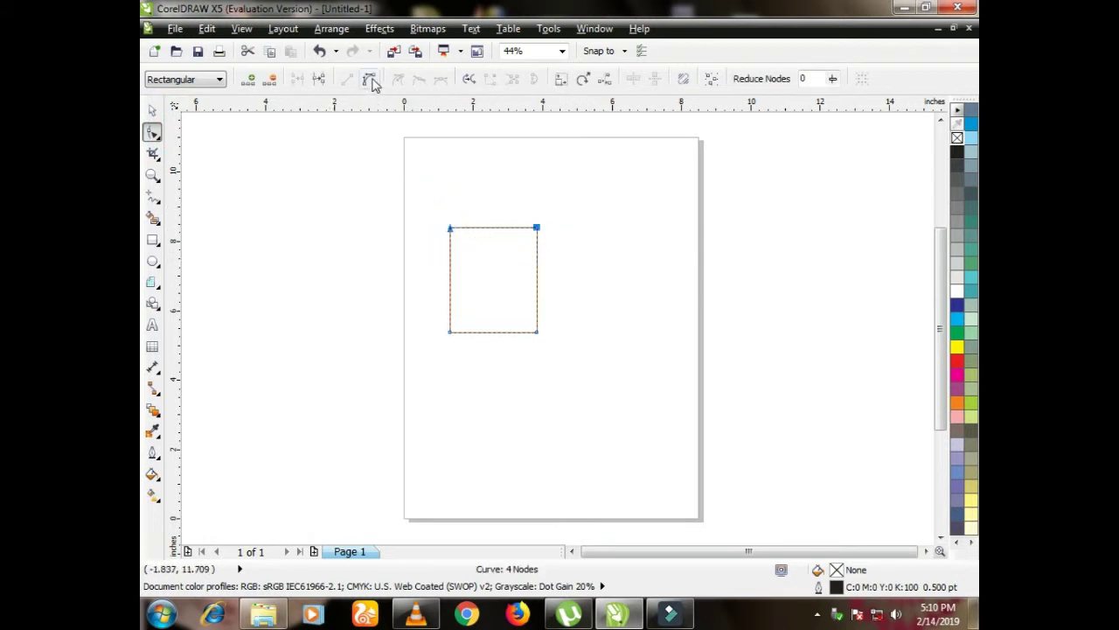
pyautogui.click(368, 79)
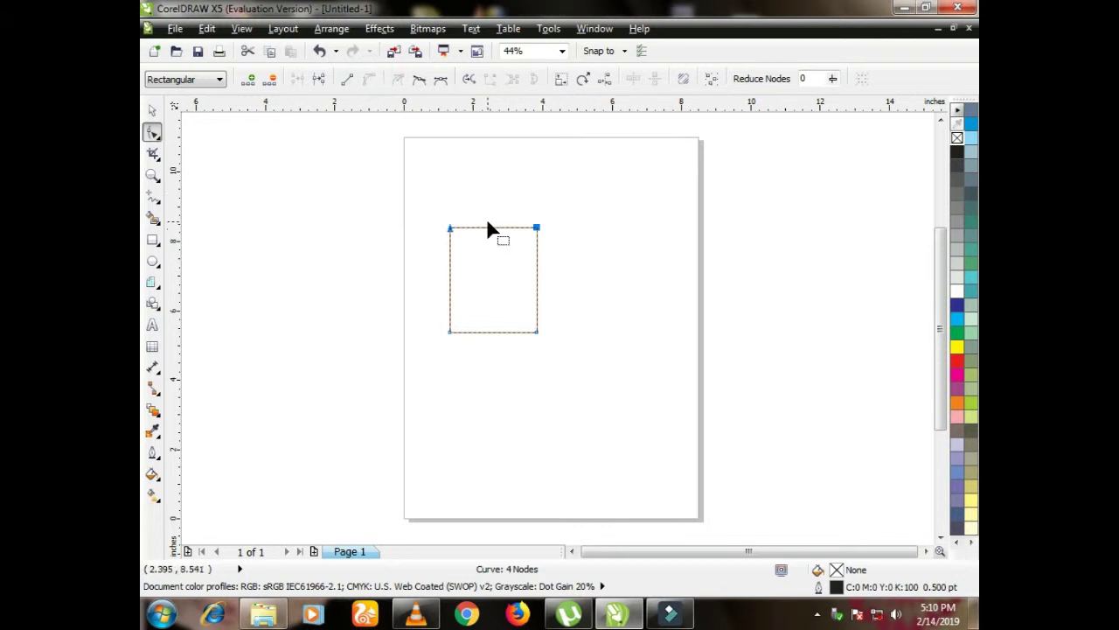
pyautogui.moveTo(489, 228); pyautogui.dragTo(490, 216)
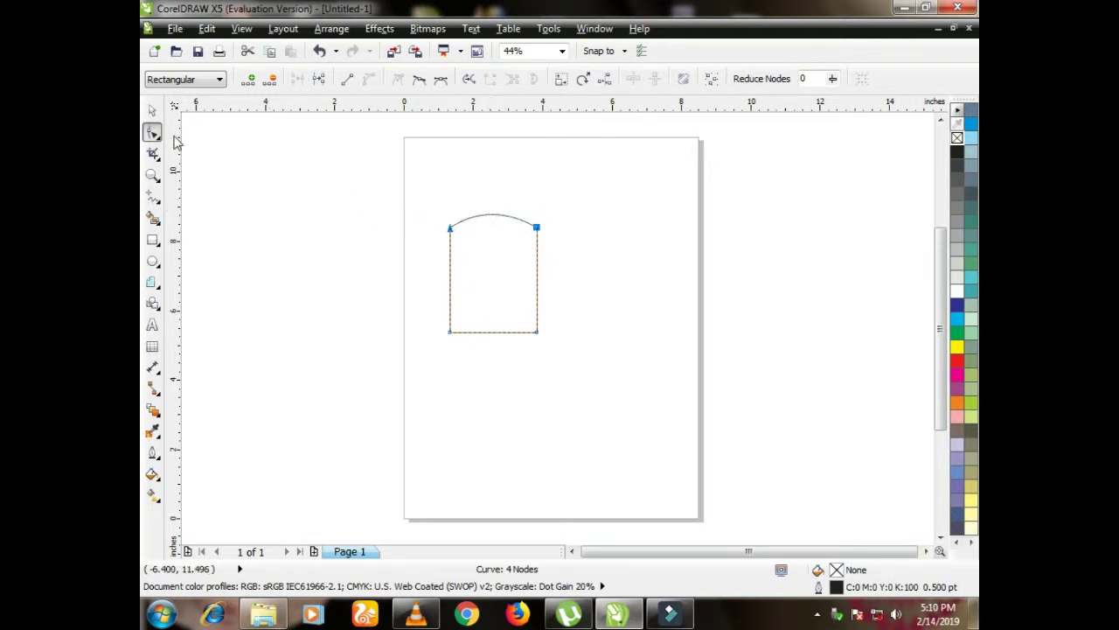
# Convert the shape's bottom edge to a curve and bend it slightly upward to match the top
pyautogui.moveTo(433, 313); pyautogui.dragTo(524, 337)
pyautogui.click(369, 82)
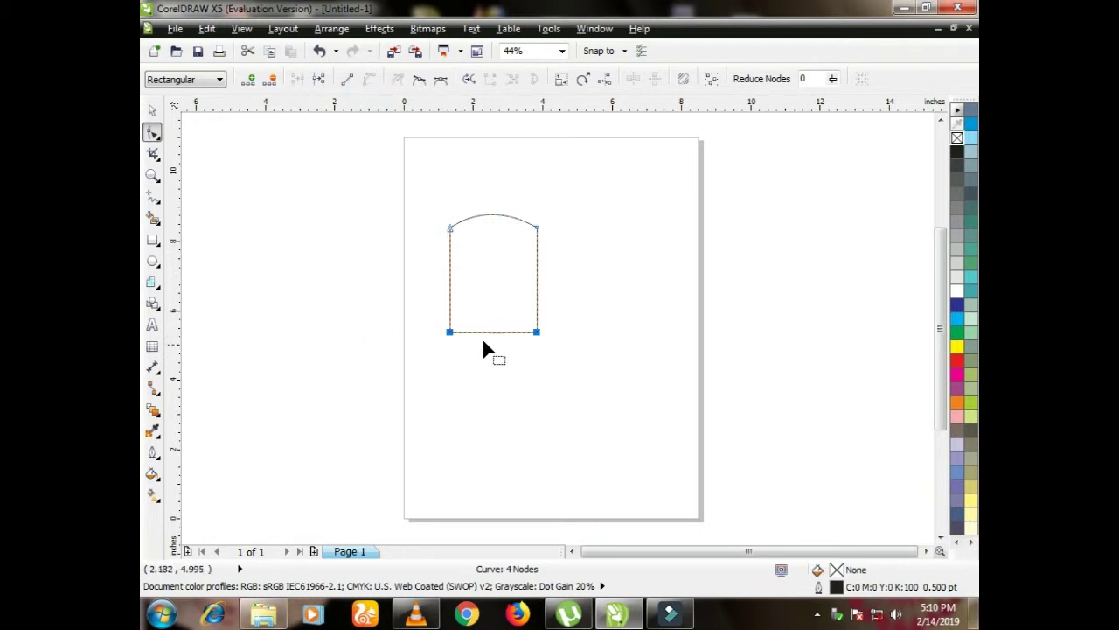
pyautogui.moveTo(496, 332); pyautogui.dragTo(496, 317)
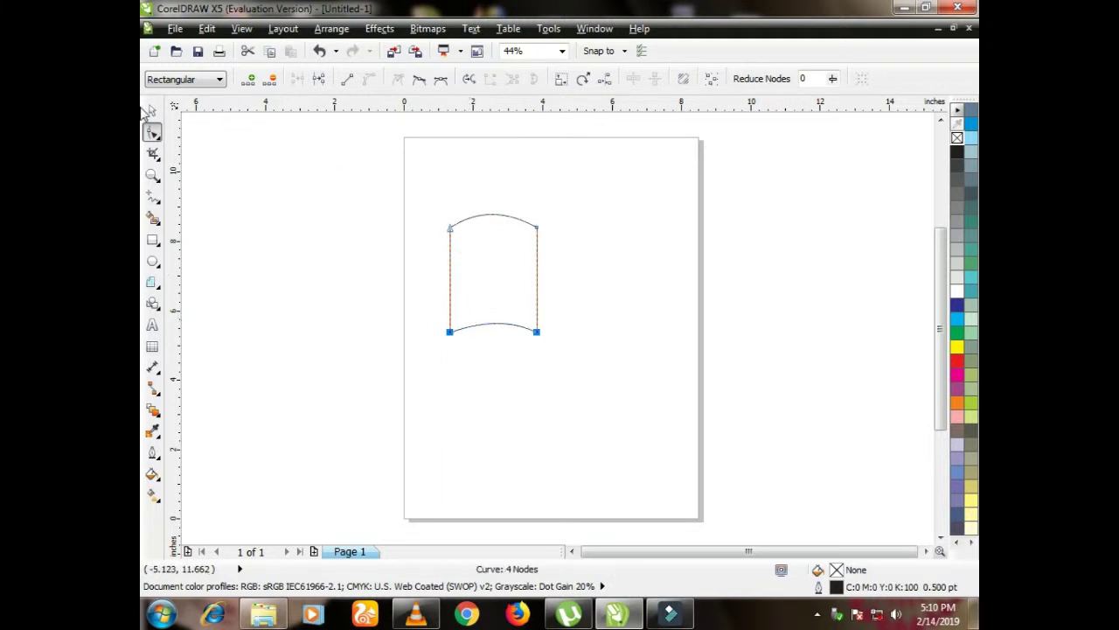
# Rotate the curved pane slightly clockwise, to a rotation angle of about 353.7°
pyautogui.press('space')
pyautogui.click(504, 266)
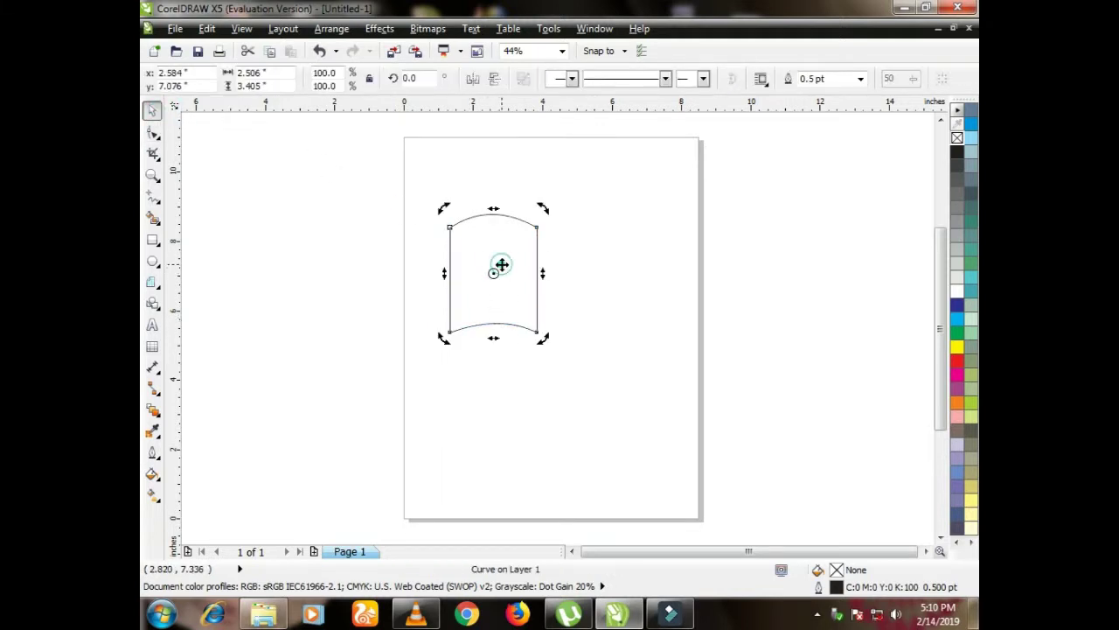
pyautogui.moveTo(543, 207); pyautogui.dragTo(552, 213)
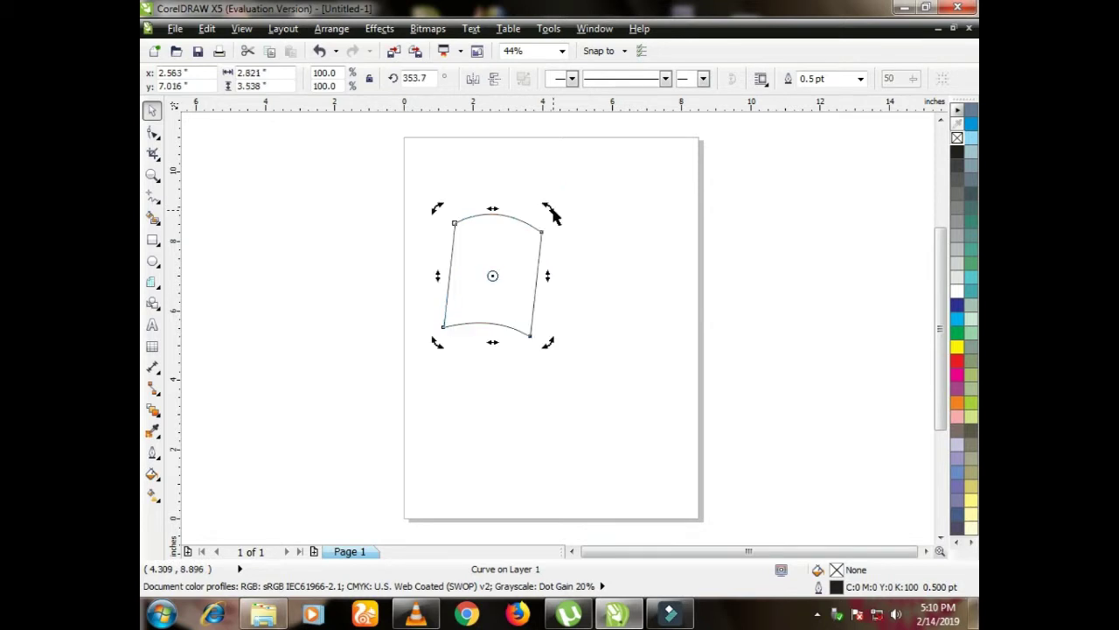
# Place a copy of the tilted pane just to its right and slightly lower, leaving a narrow gap
pyautogui.click(162, 108)
pyautogui.click(523, 253)
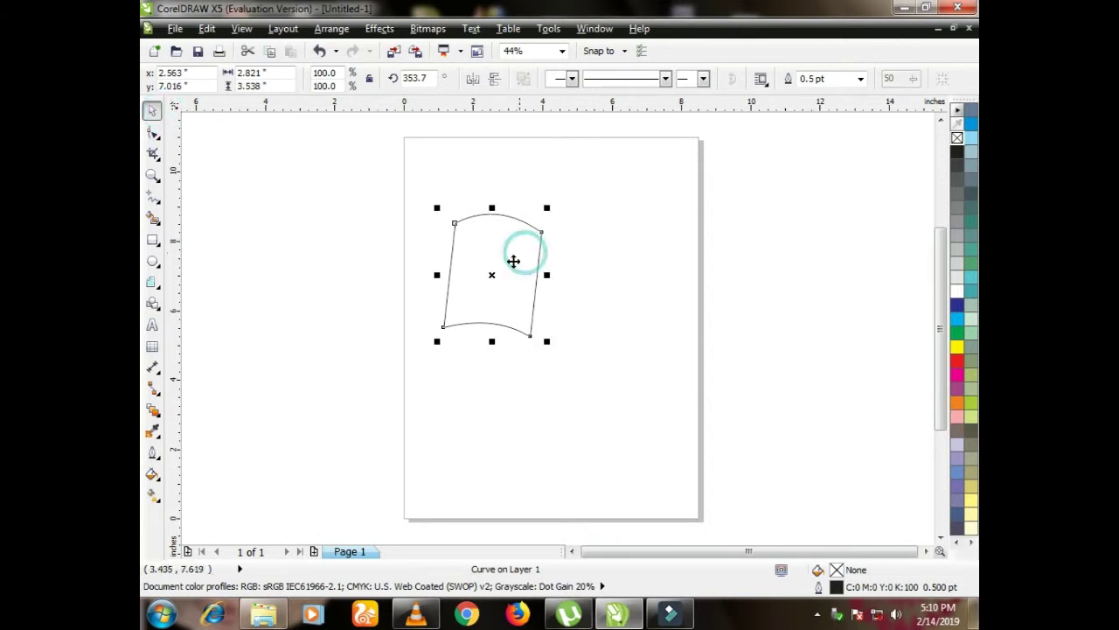
pyautogui.moveTo(492, 275); pyautogui.dragTo(586, 287)
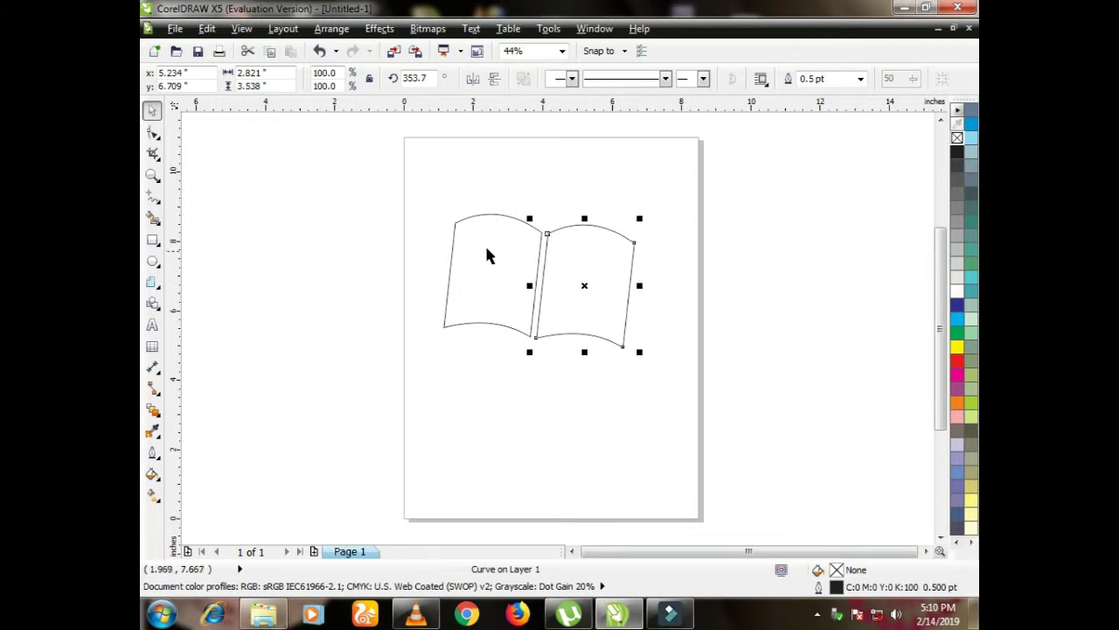
# Duplicate both panes together directly below the originals, slightly shifted left, to form a four-pane flag with narrow gaps
pyautogui.click(488, 252)
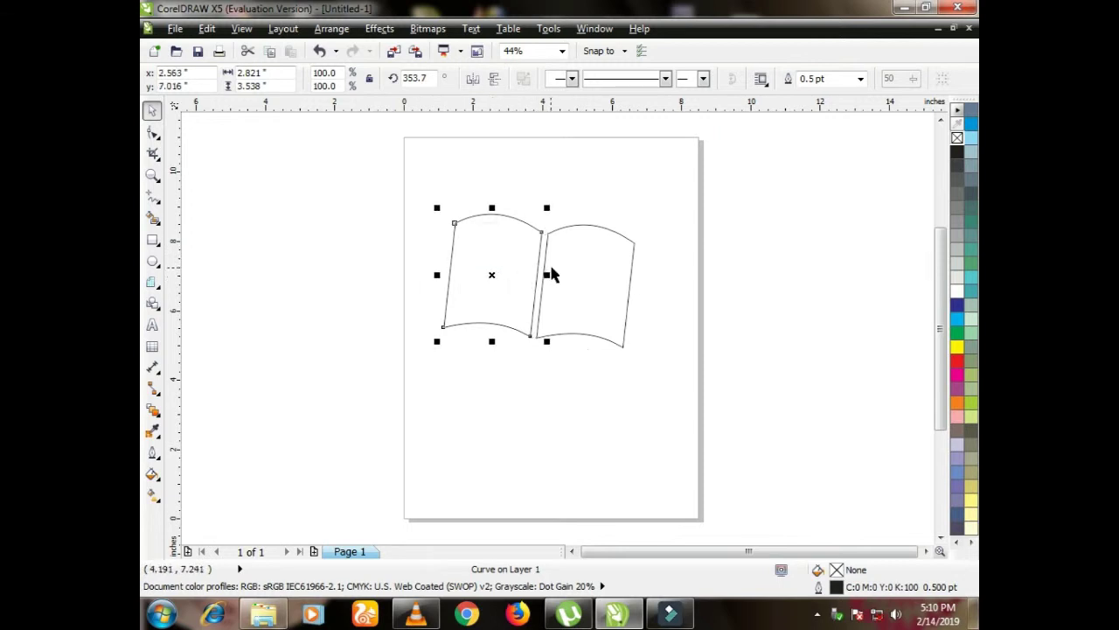
pyautogui.click(560, 264)
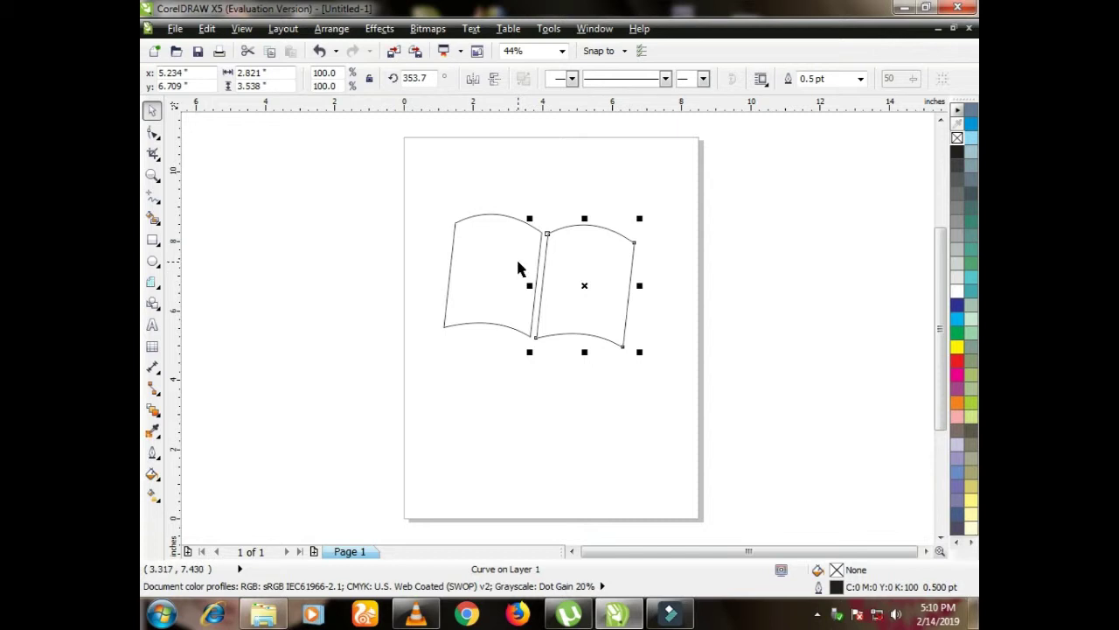
pyautogui.keyDown('shift'); pyautogui.click(533, 241); pyautogui.keyUp('shift')
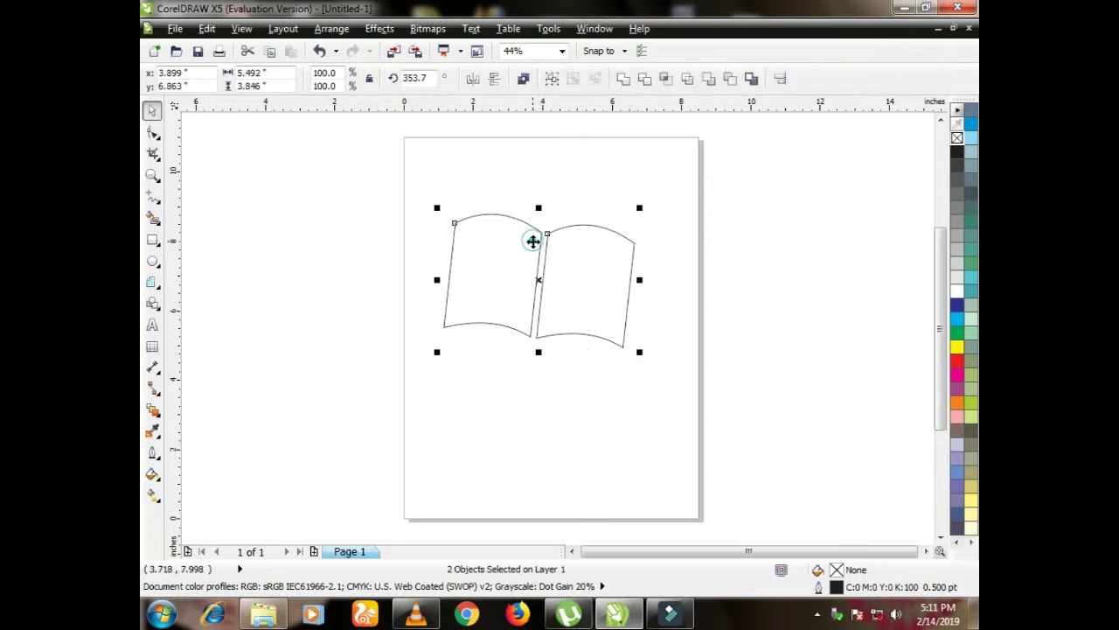
pyautogui.moveTo(540, 280); pyautogui.dragTo(524, 394)
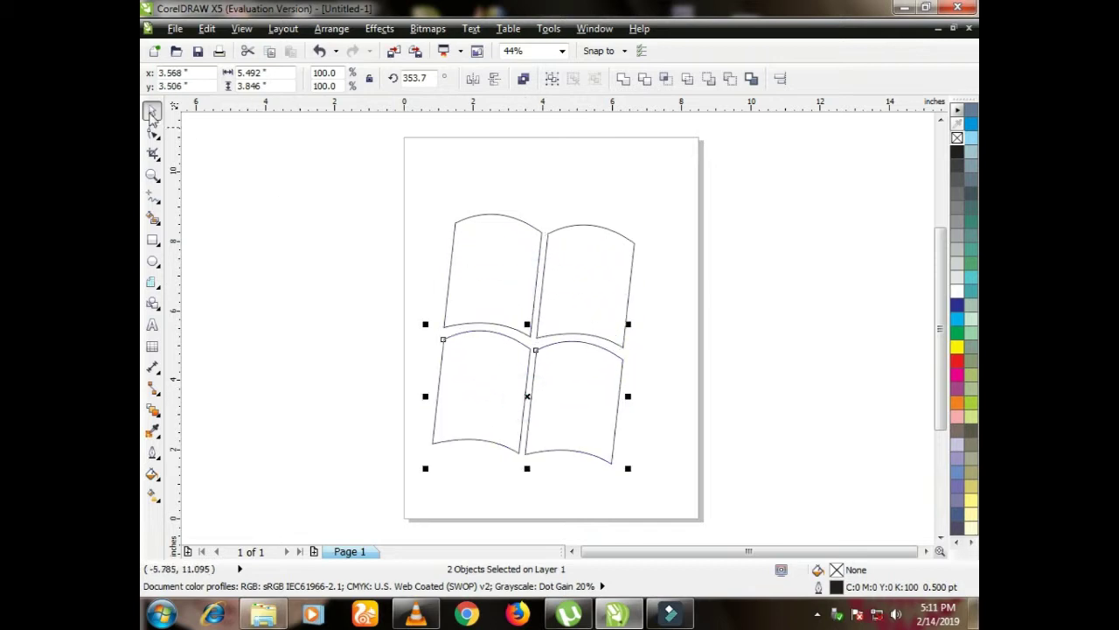
# Apply a linear two-color fountain fill from red to white to the upper-left pane
pyautogui.click(487, 253)
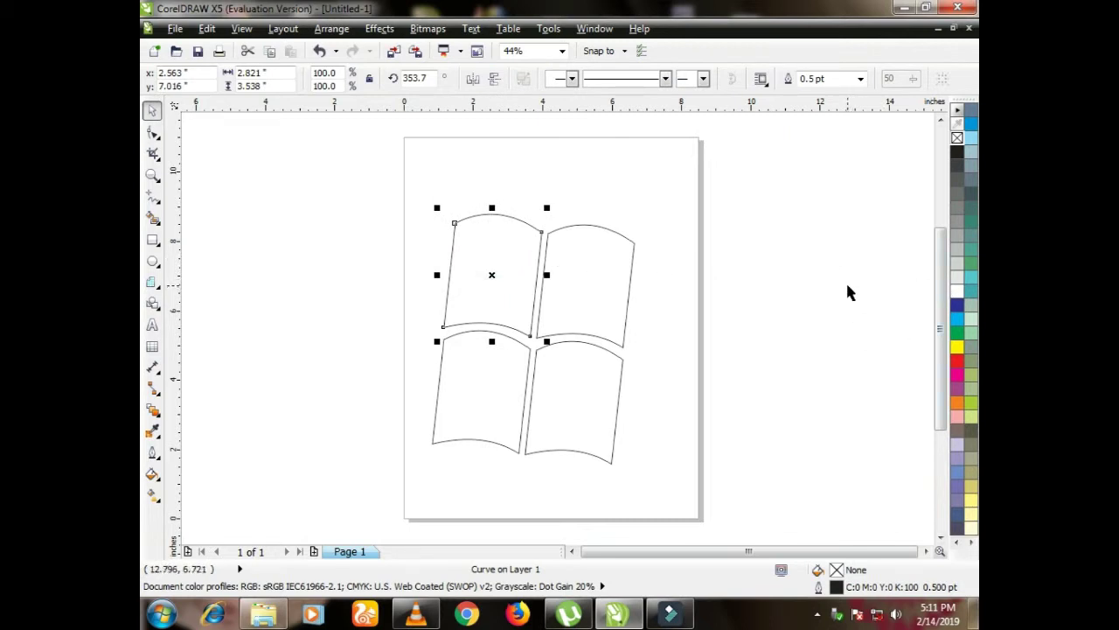
pyautogui.press('F11')
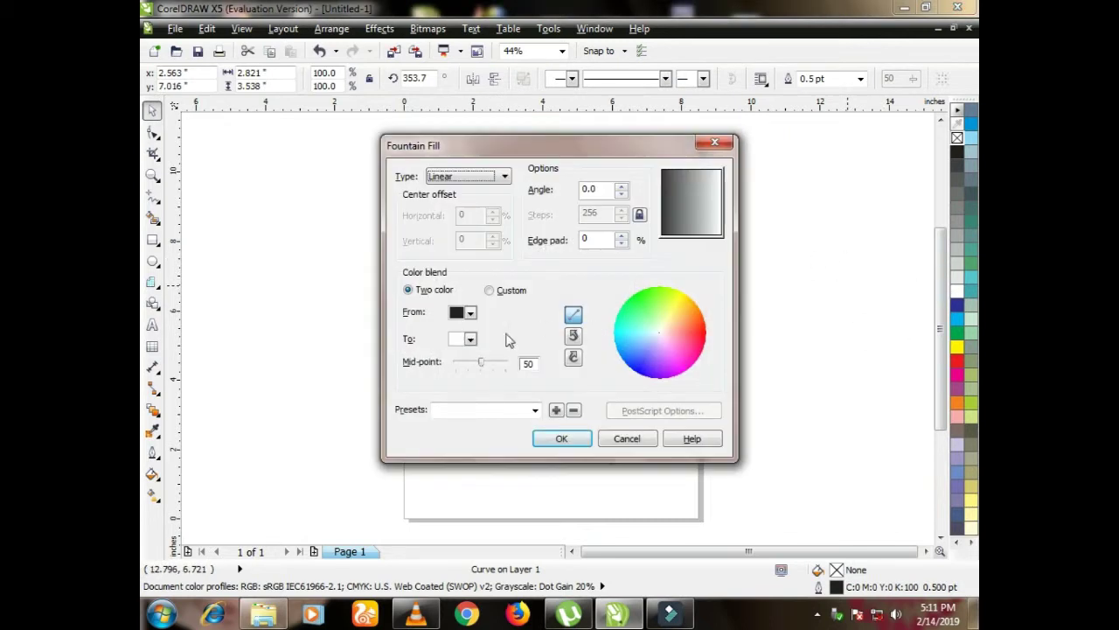
pyautogui.click(470, 313)
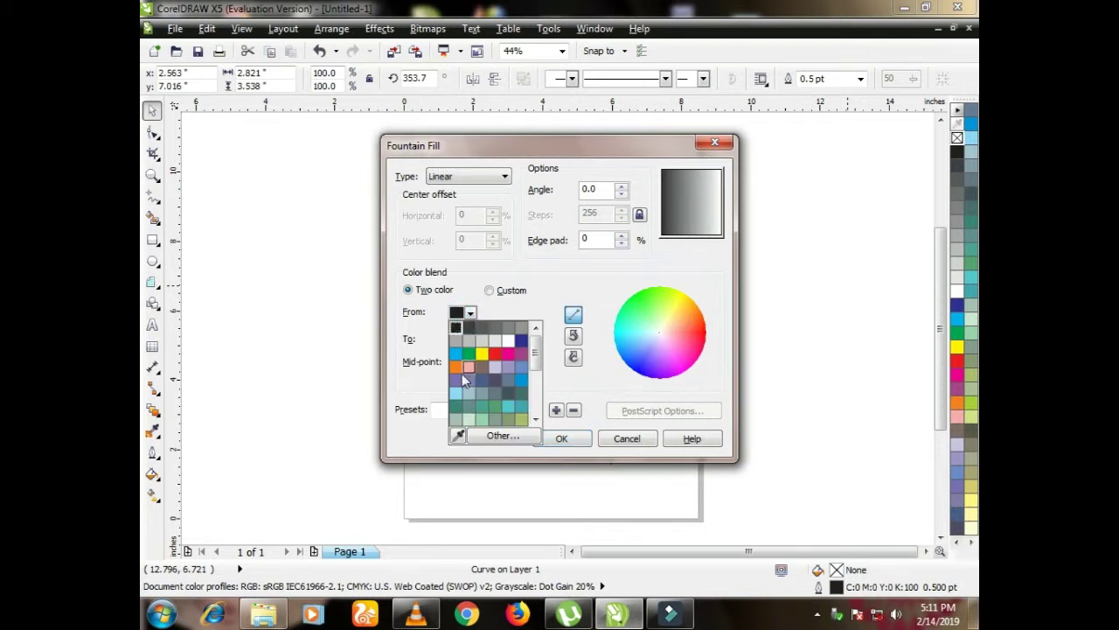
pyautogui.click(495, 354)
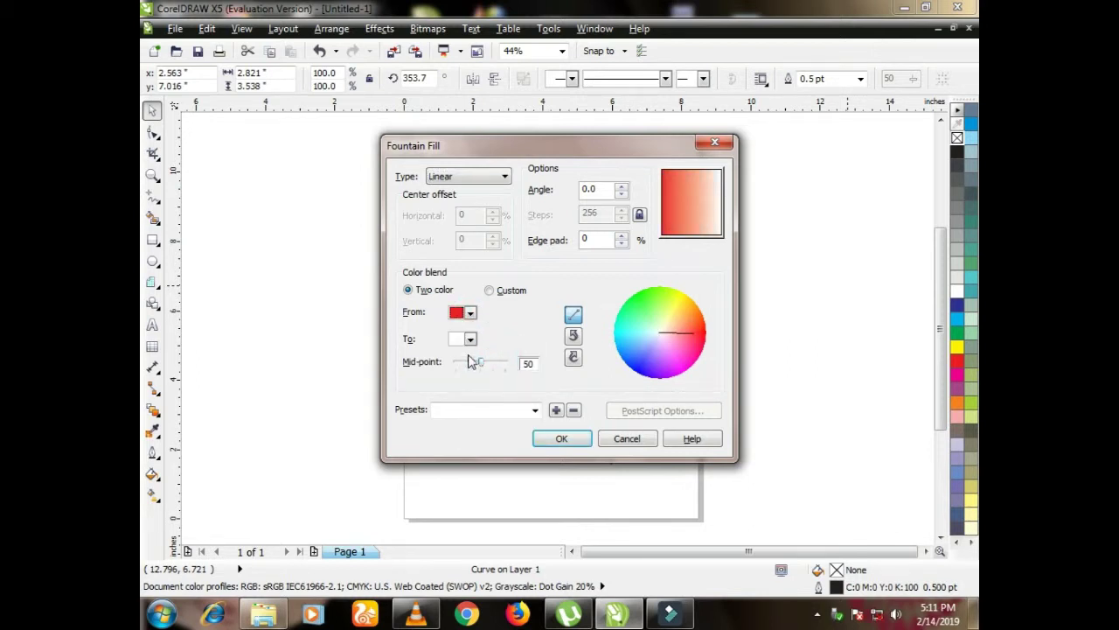
pyautogui.click(566, 441)
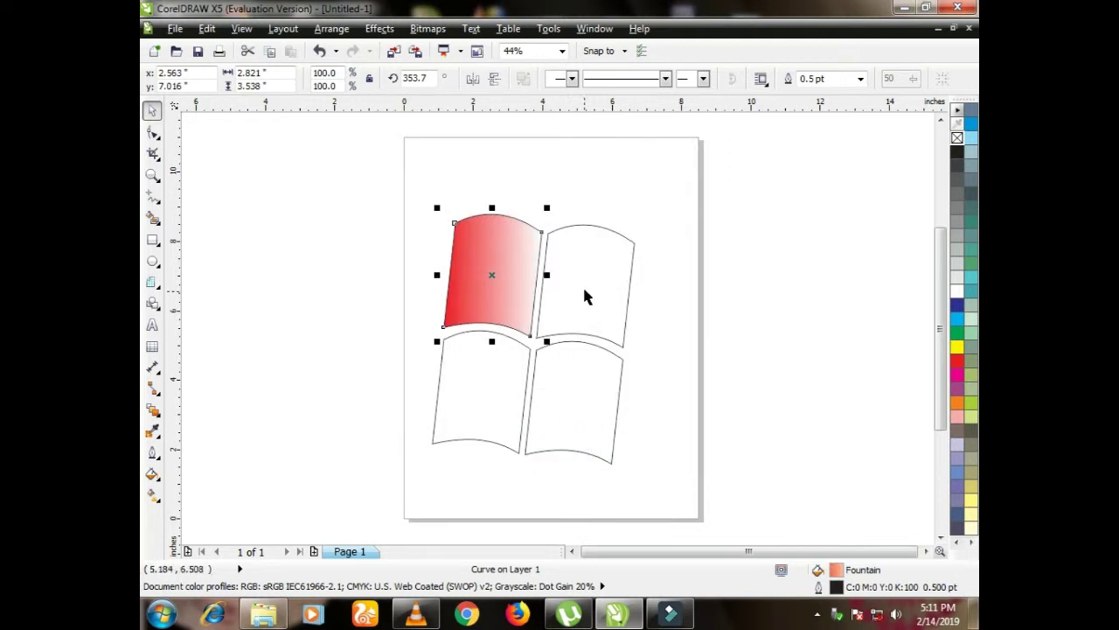
# Apply a linear two-color fountain fill from green to white to the upper-right pane
pyautogui.click(582, 292)
pyautogui.press('F11')
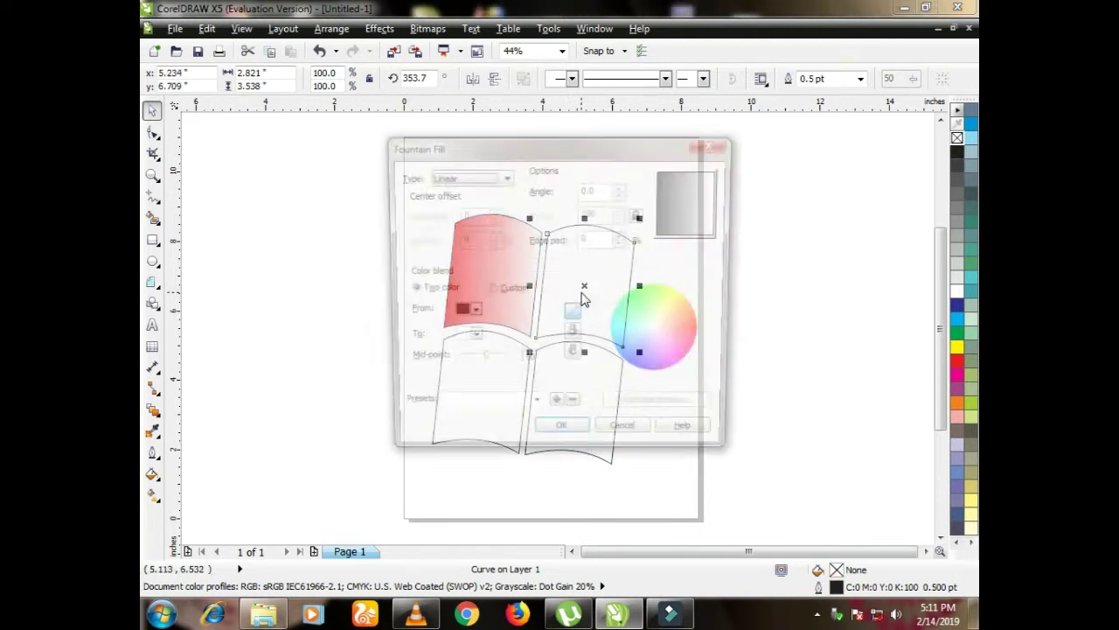
pyautogui.click(470, 313)
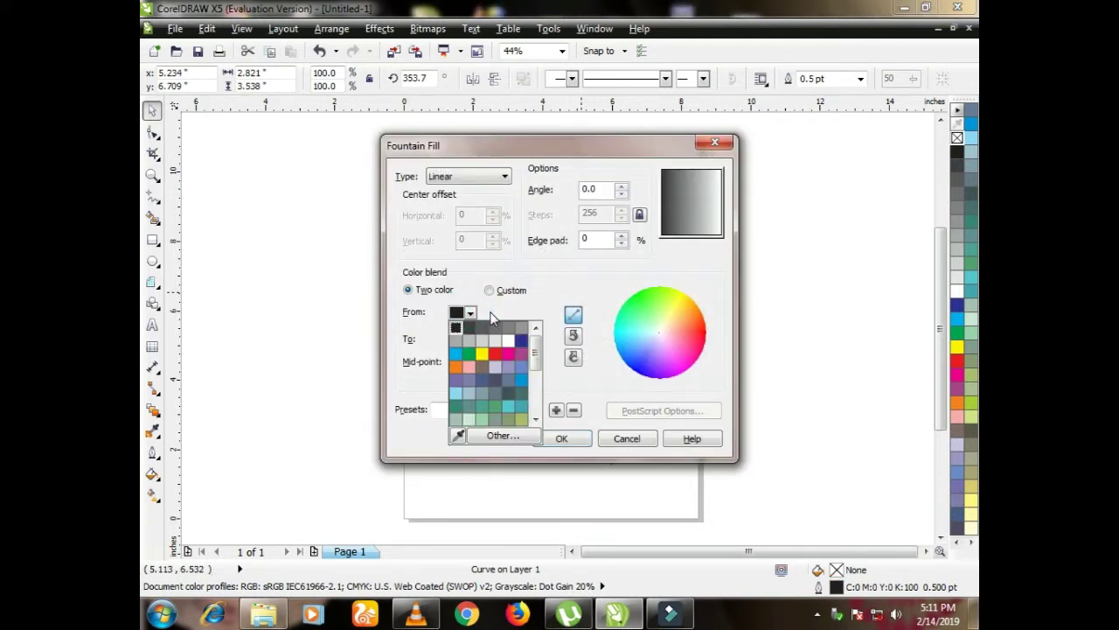
pyautogui.click(468, 354)
pyautogui.click(561, 439)
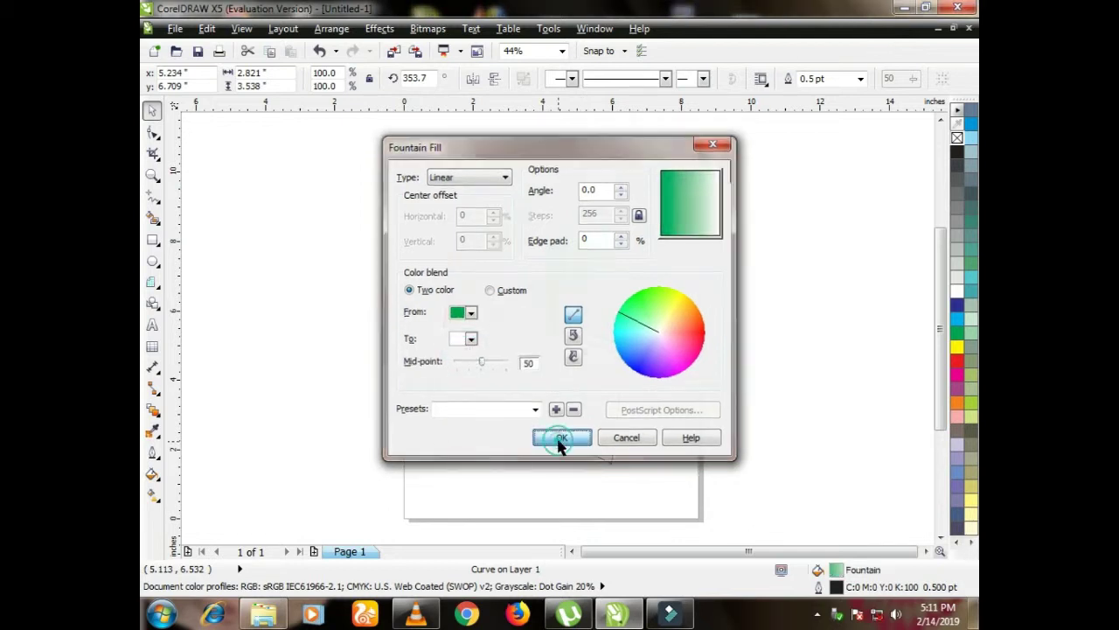
# Apply a linear two-color fountain fill from light blue to white to the lower-left pane
pyautogui.click(482, 405)
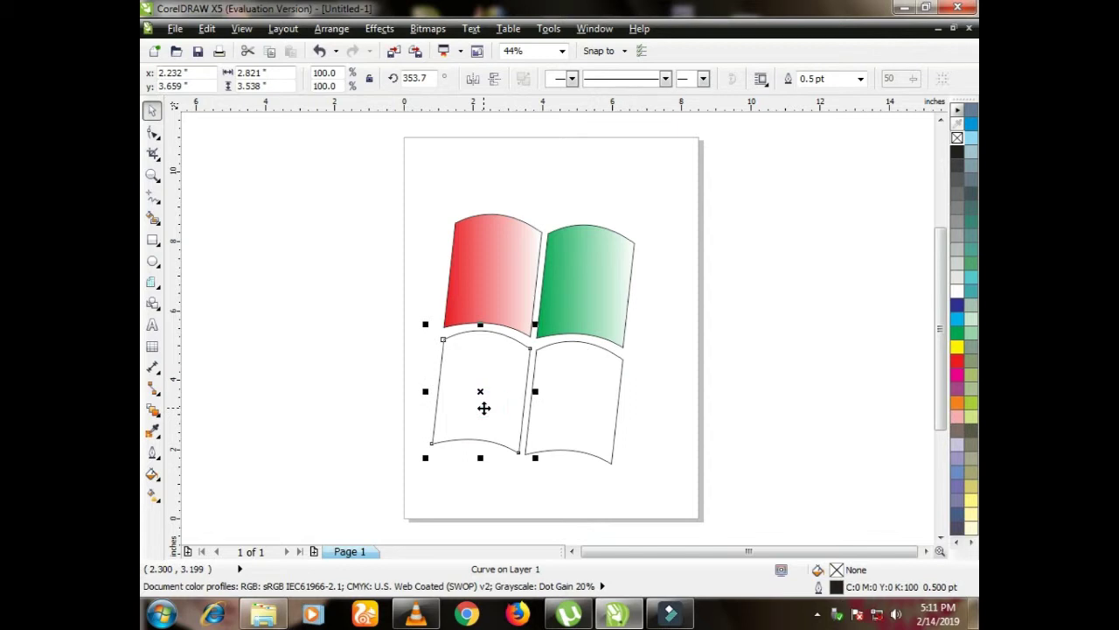
pyautogui.press('F11')
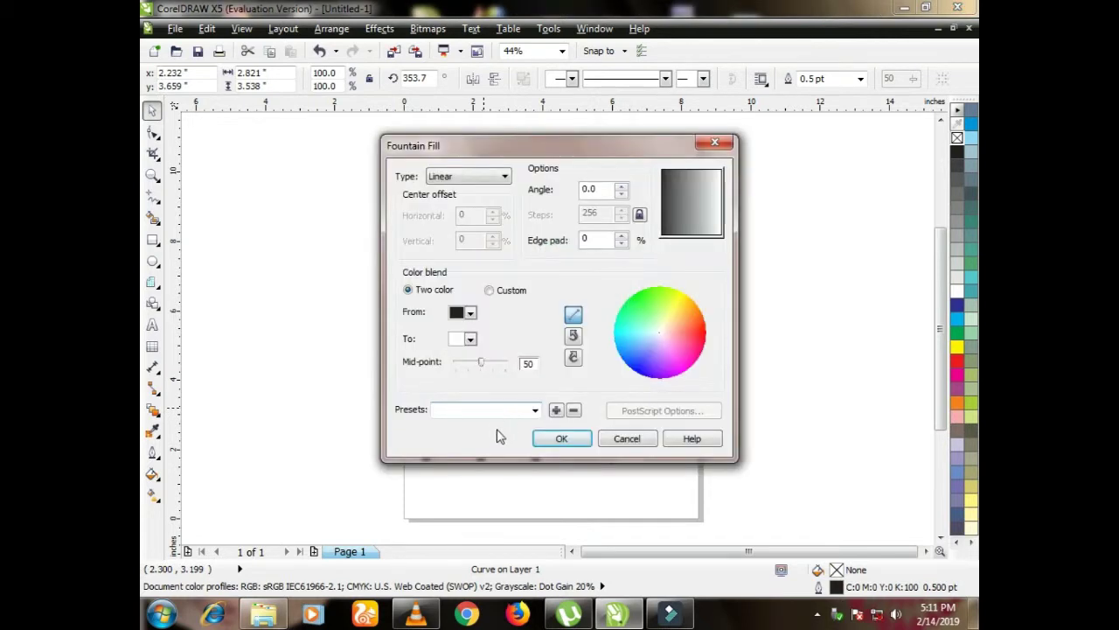
pyautogui.click(471, 313)
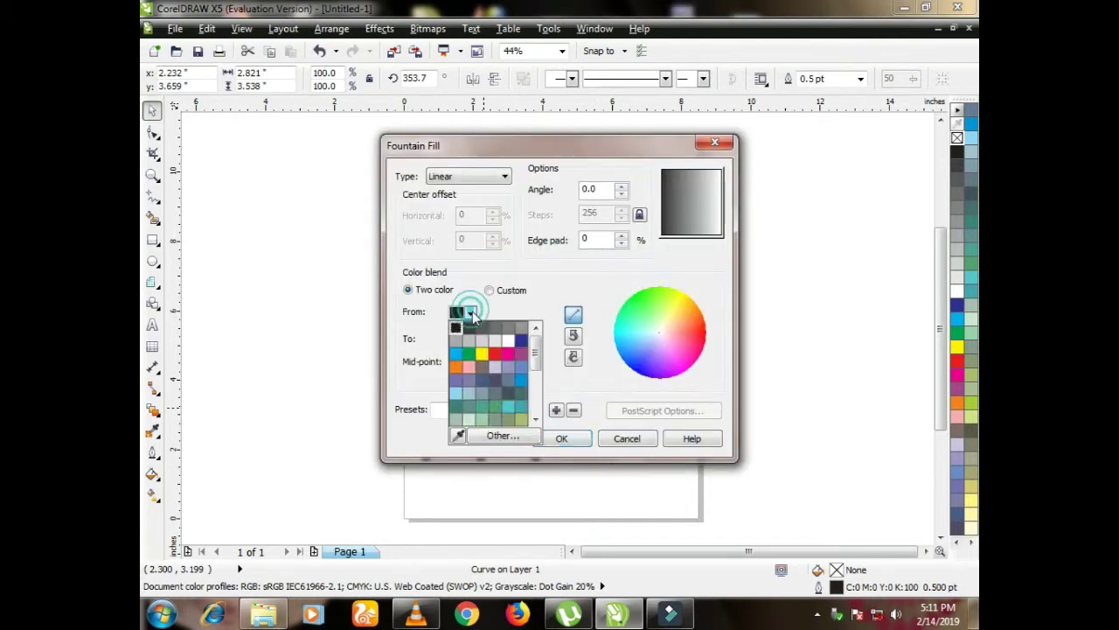
pyautogui.click(457, 357)
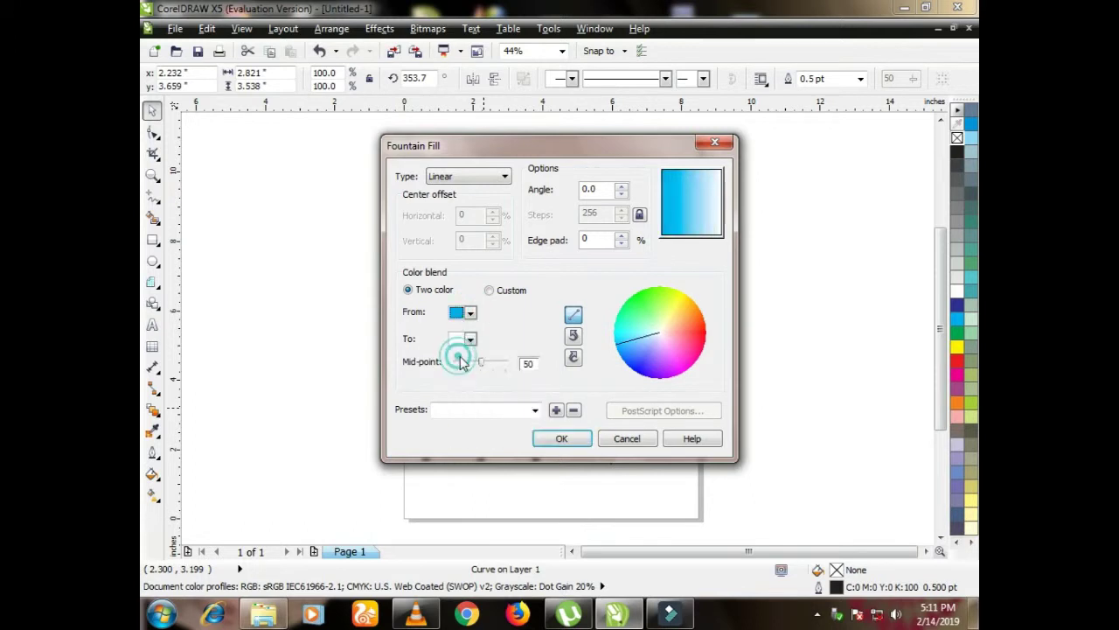
pyautogui.click(561, 440)
# Apply a linear two-color fountain fill from orange to white to the lower-right pane
pyautogui.click(581, 407)
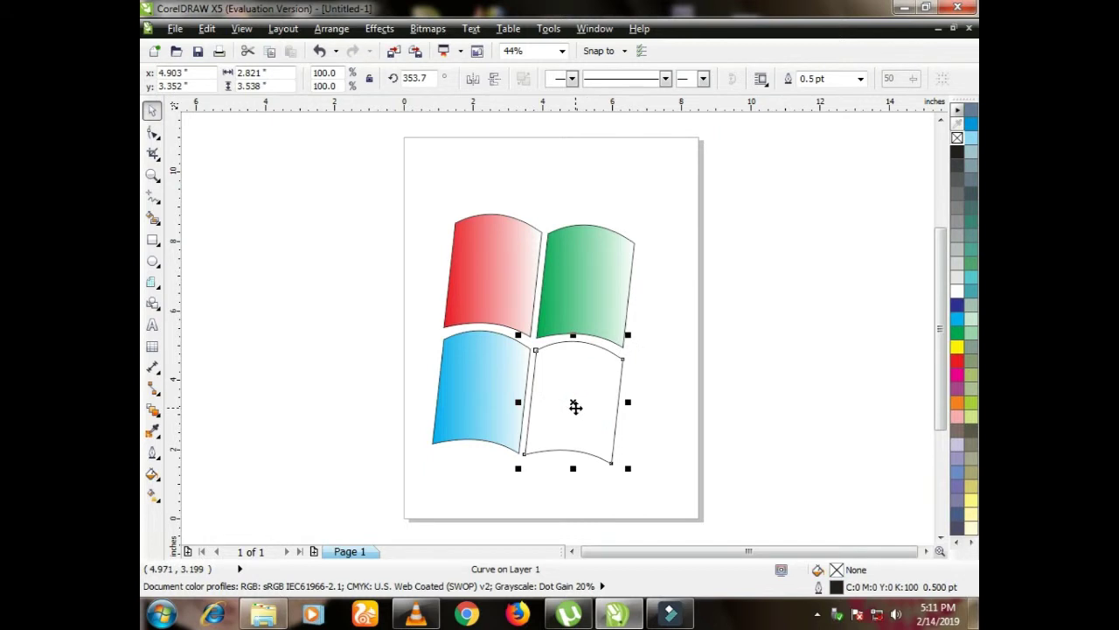
pyautogui.press('F11')
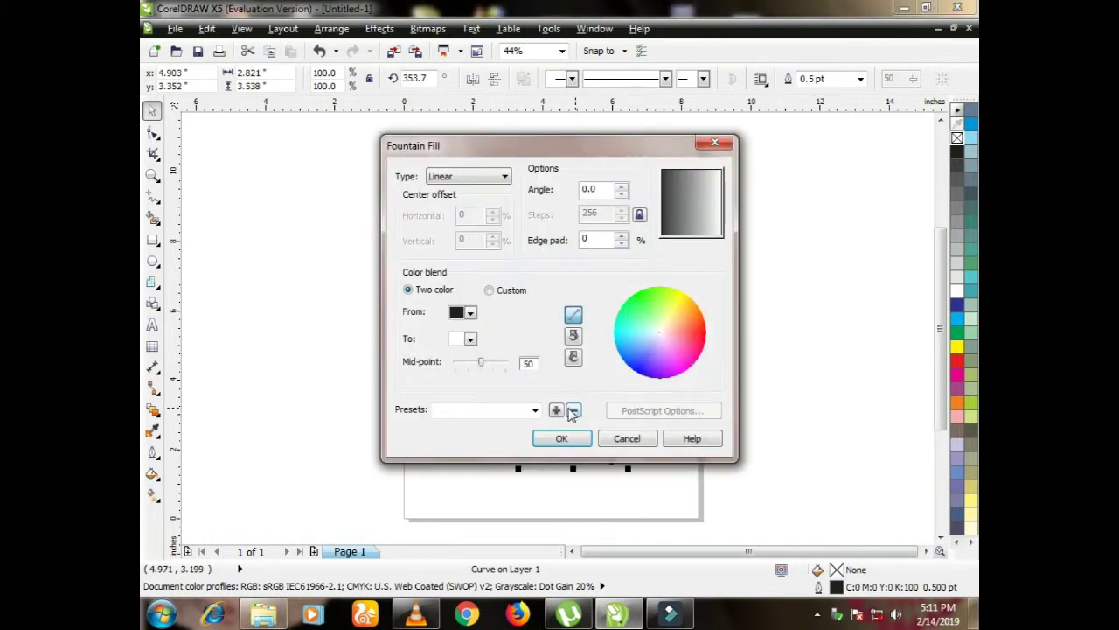
pyautogui.click(470, 312)
pyautogui.click(455, 368)
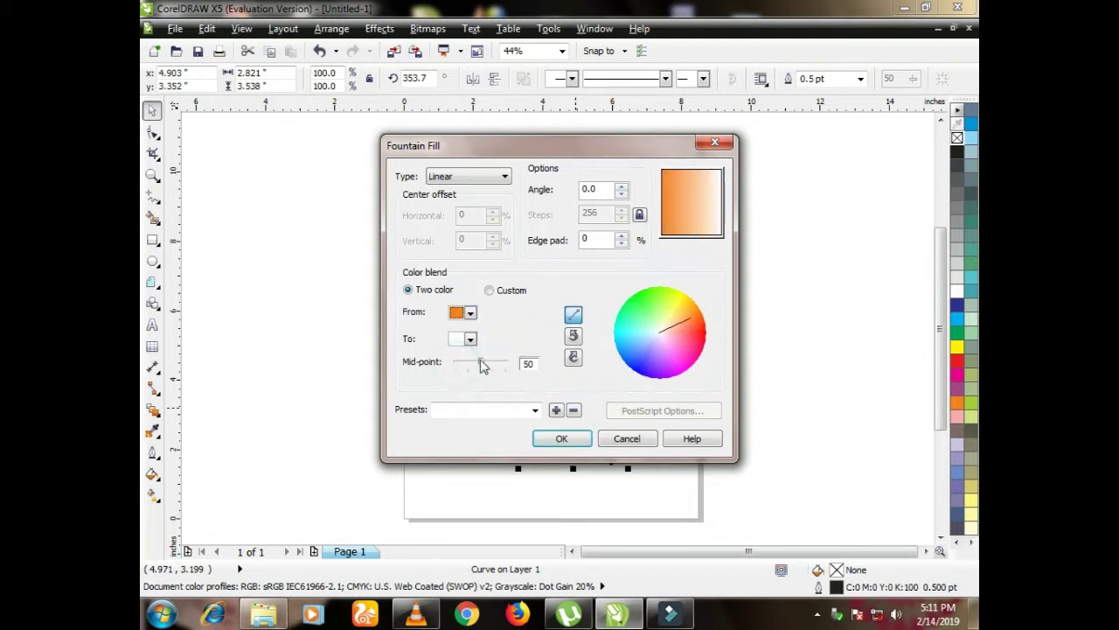
pyautogui.click(562, 439)
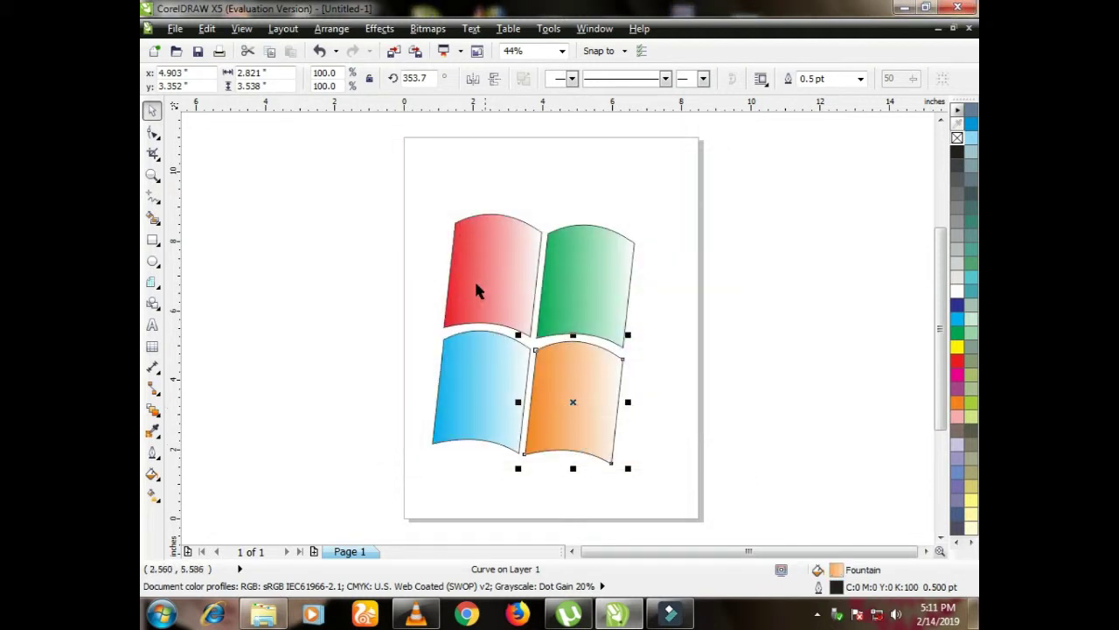
# Select all four panes and rotate them together further clockwise, to a rotation angle of about 348.3°
pyautogui.moveTo(413, 191); pyautogui.dragTo(633, 487)
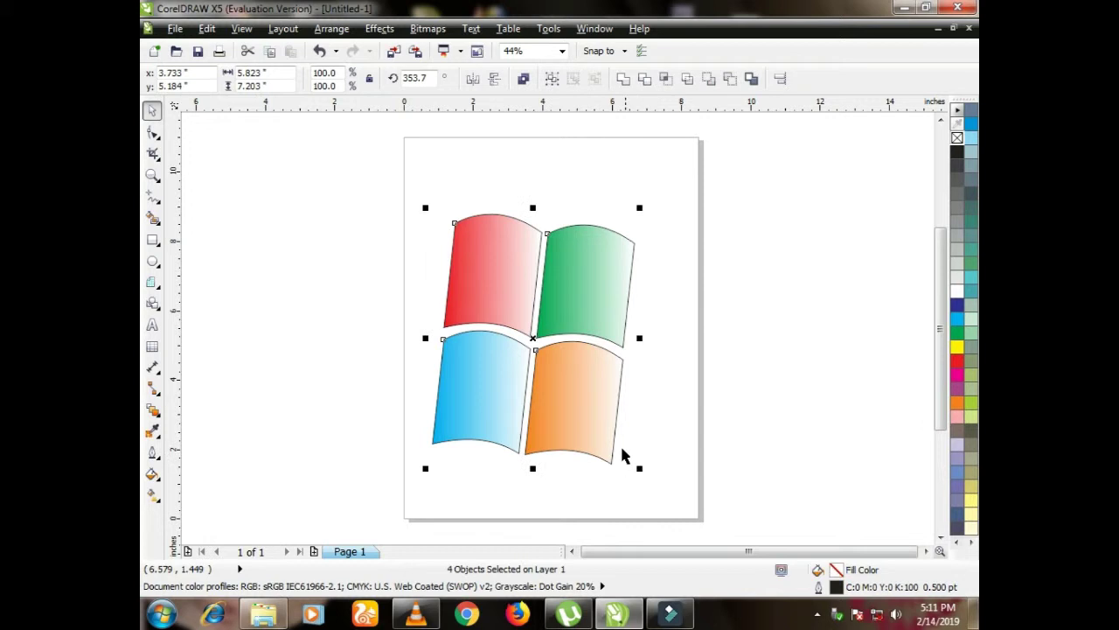
pyautogui.click(542, 337)
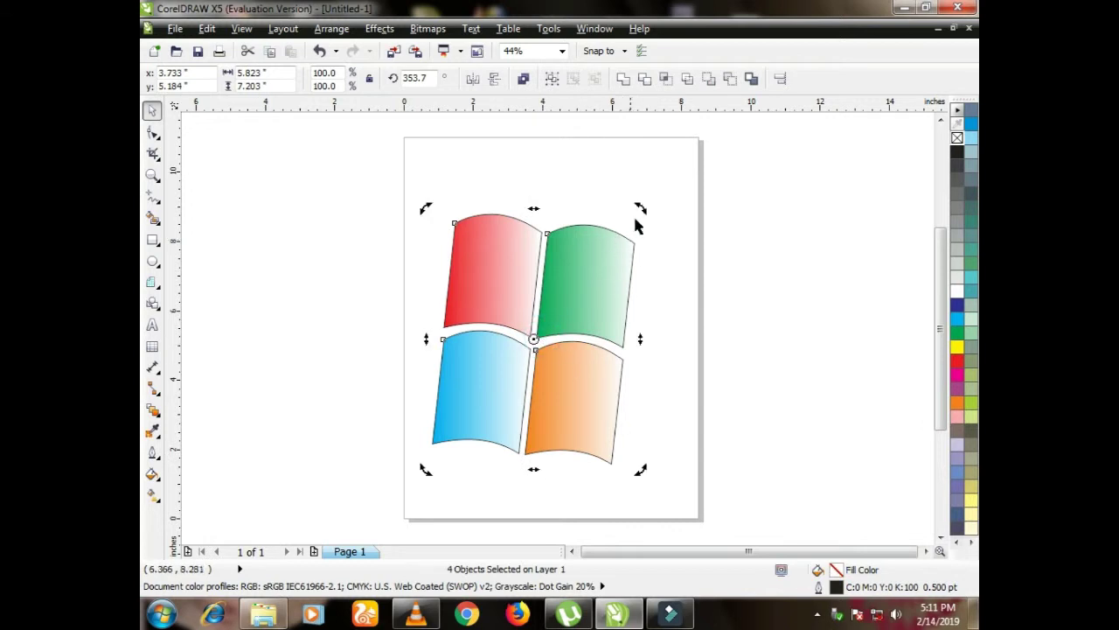
pyautogui.moveTo(640, 205); pyautogui.dragTo(656, 221)
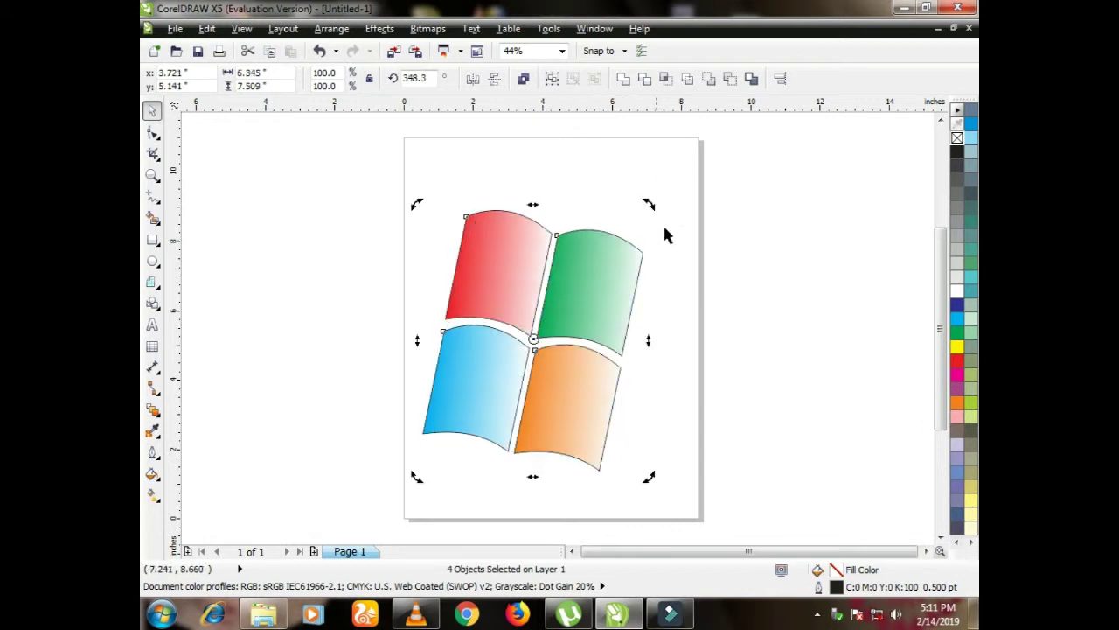
# Select all four panes of the logo and delete them from the page
pyautogui.click(722, 306)
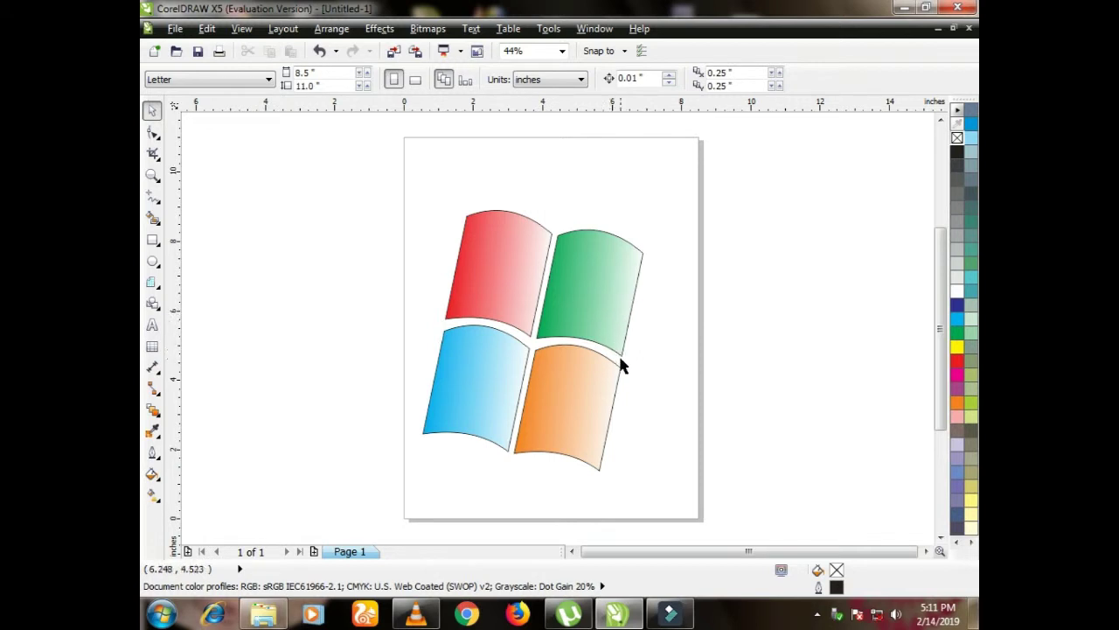
pyautogui.moveTo(375, 163); pyautogui.dragTo(666, 477)
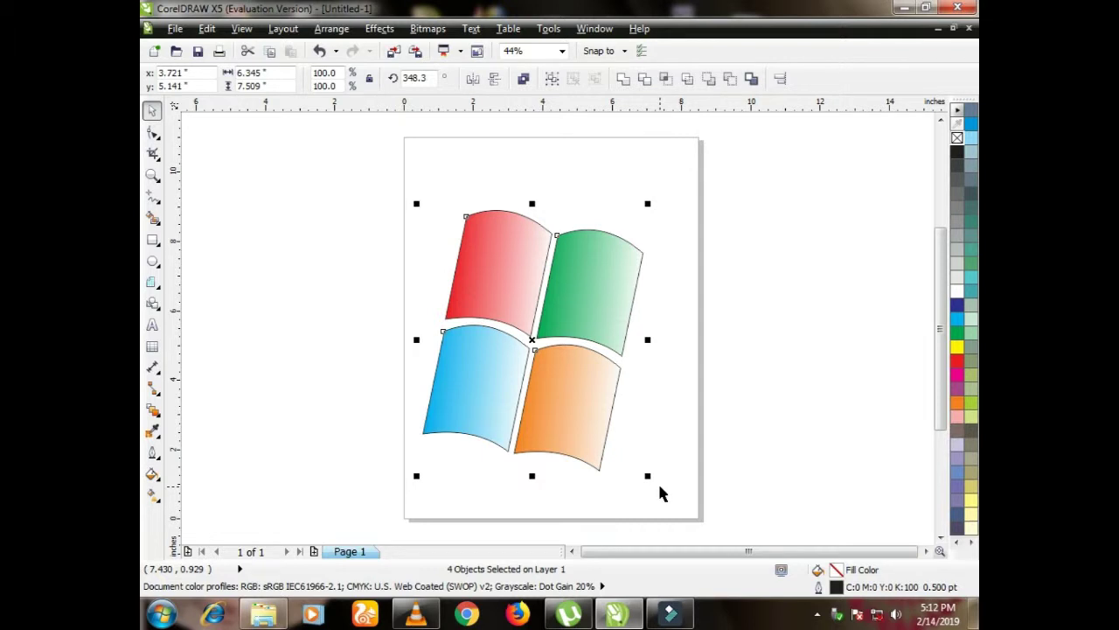
pyautogui.press('Delete')
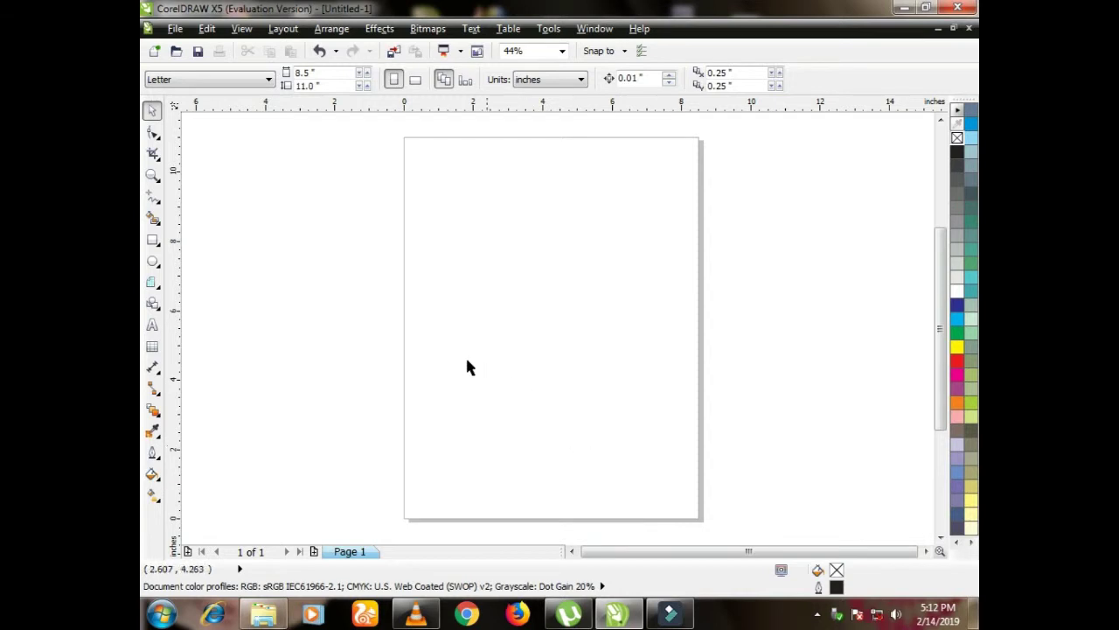
# Draw a rectangle about 3.88 by 3.36 inches on the page and fill it with dark blue (C100 M100 Y0 K0)
pyautogui.click(152, 240)
pyautogui.moveTo(456, 233); pyautogui.dragTo(591, 350)
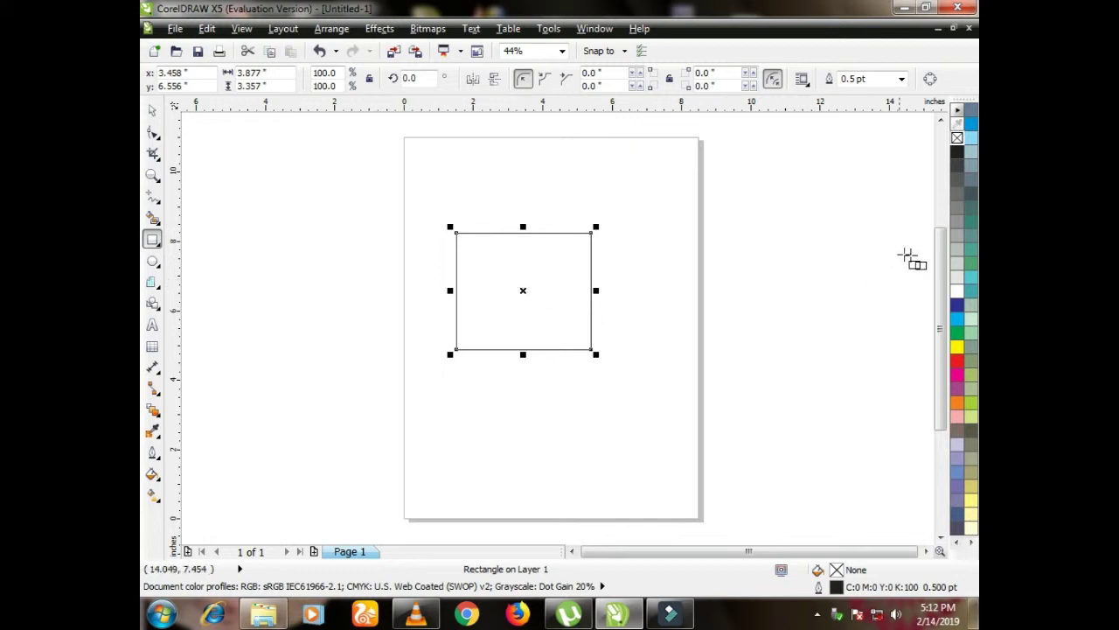
pyautogui.click(959, 305)
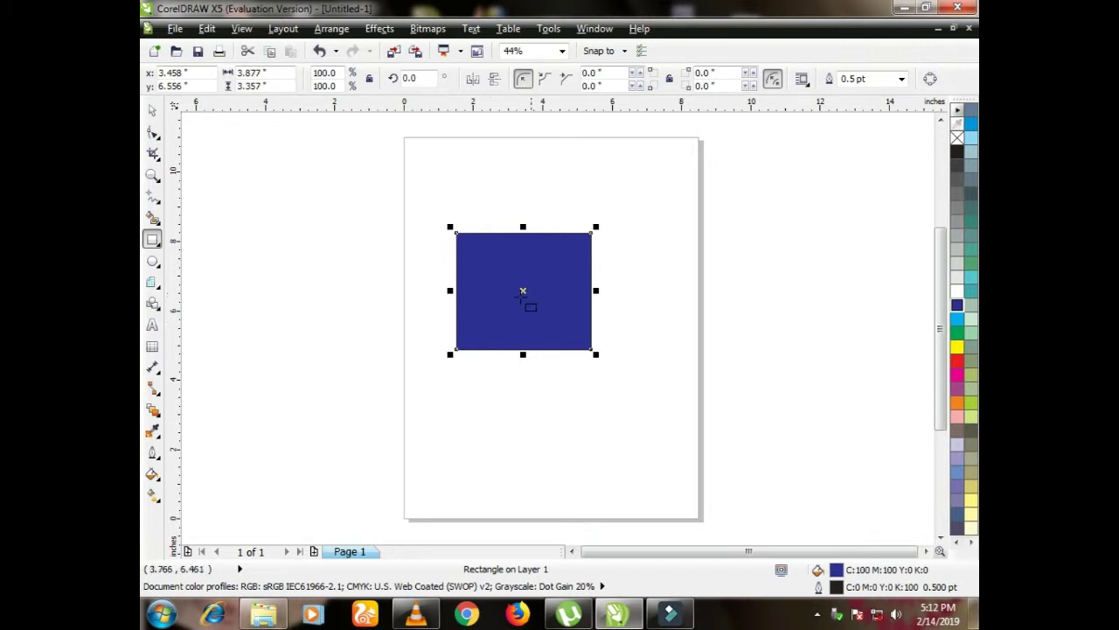
# Place an overlapping copy of the rectangle diagonally down to the right and trim the original with it
pyautogui.moveTo(521, 292); pyautogui.dragTo(551, 326)
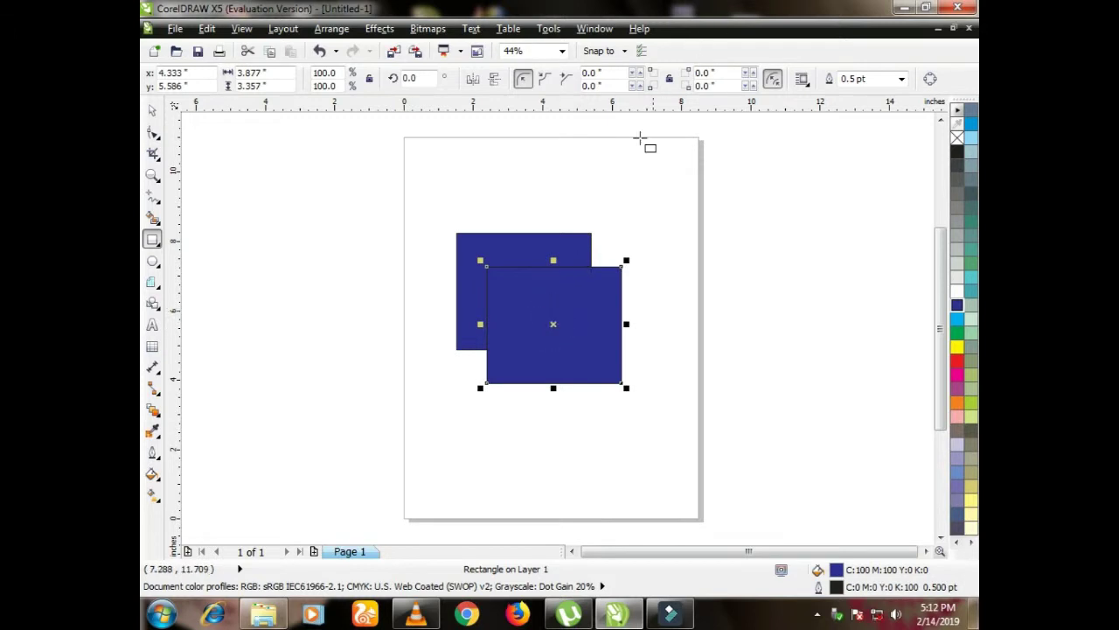
pyautogui.click(151, 109)
pyautogui.keyDown('shift'); pyautogui.click(504, 252); pyautogui.keyUp('shift')
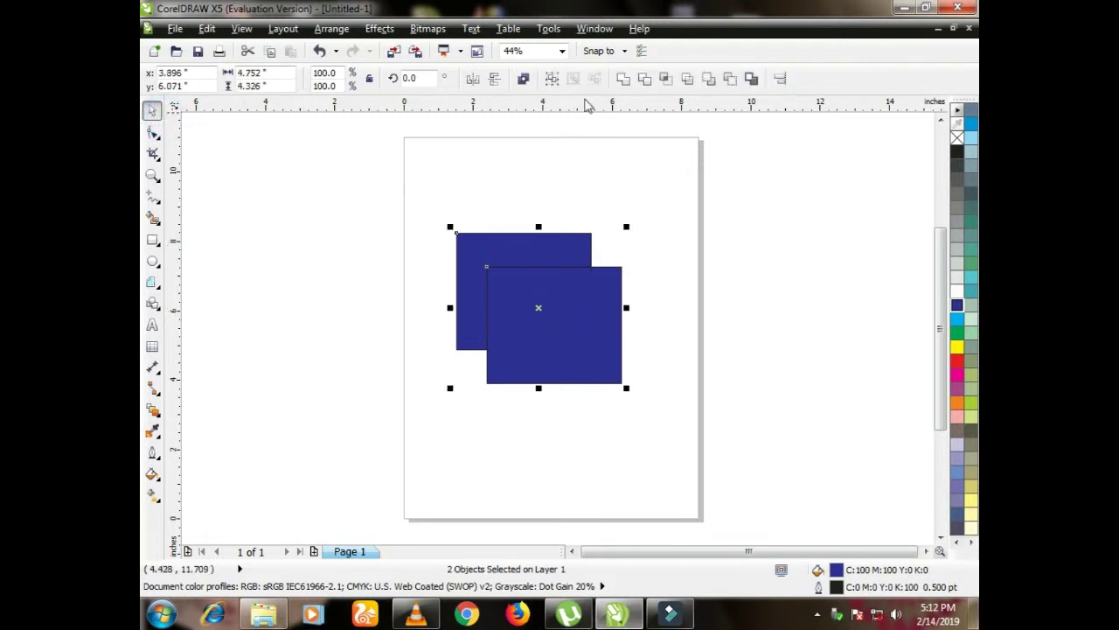
pyautogui.click(646, 80)
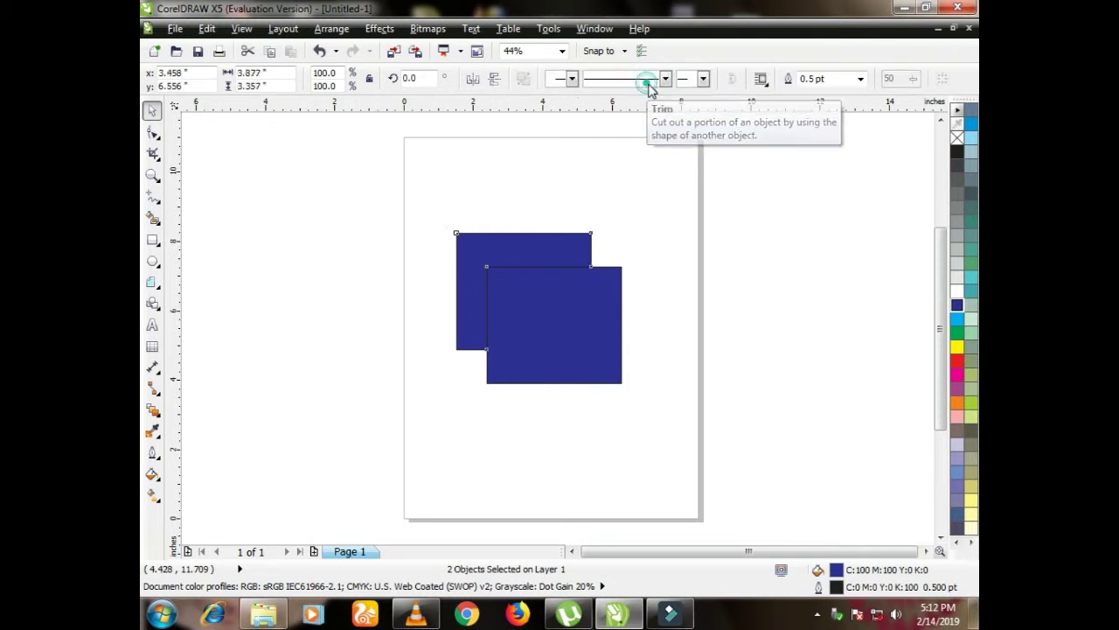
# Move the front rectangle clear of the trimmed L-shape, and put it back over the cut-out
pyautogui.click(660, 295)
pyautogui.click(531, 285)
pyautogui.moveTo(551, 325); pyautogui.dragTo(668, 379)
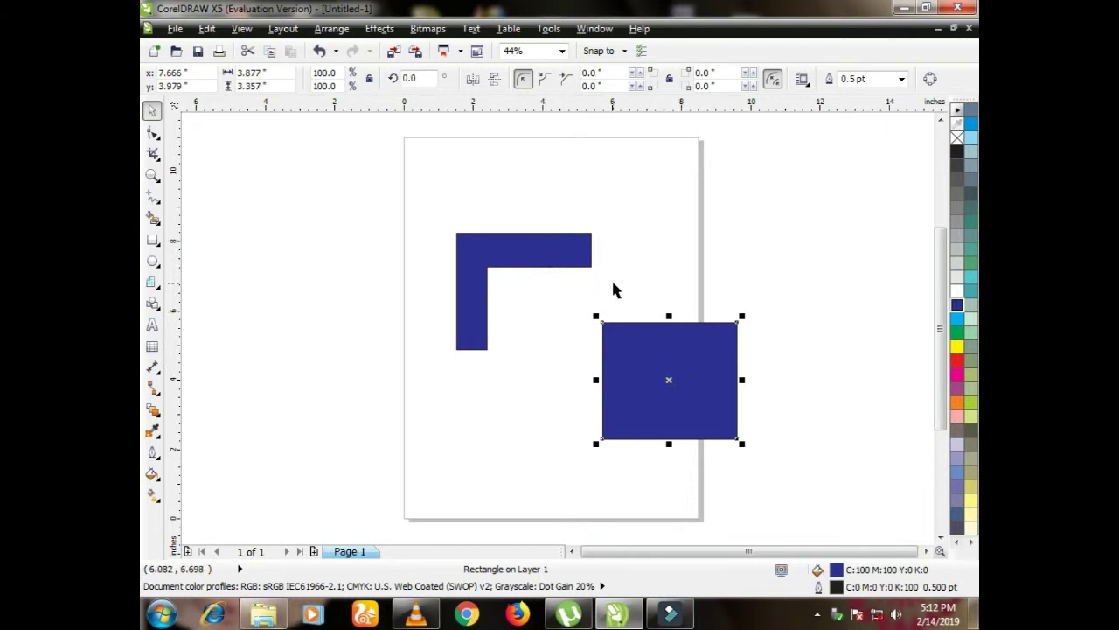
pyautogui.moveTo(669, 378); pyautogui.dragTo(555, 322)
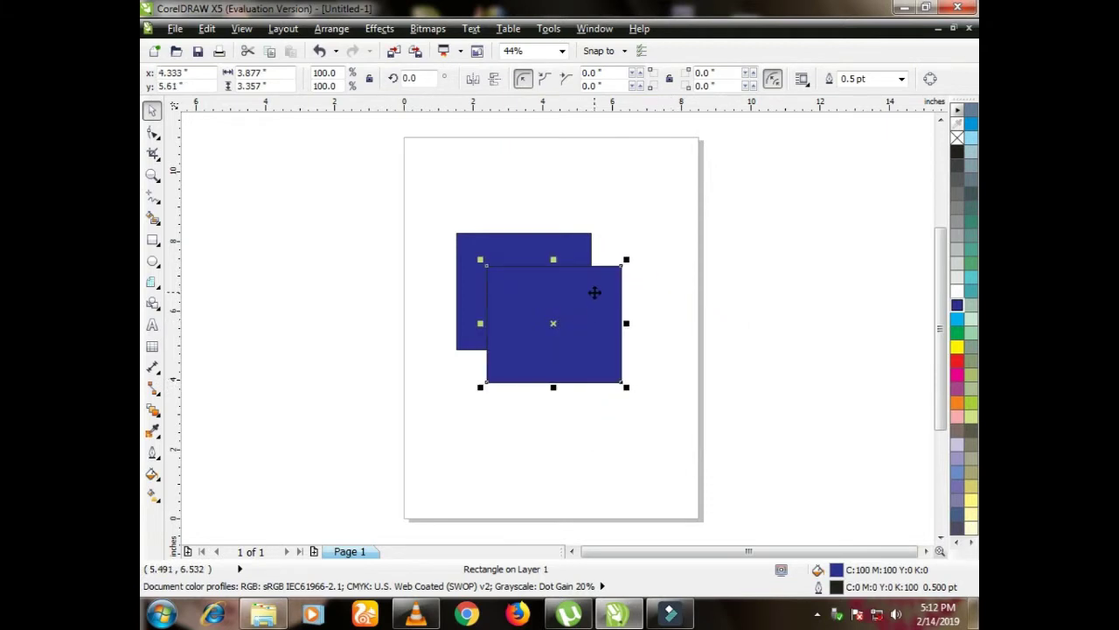
# Delete the front rectangle and the L-shaped piece
pyautogui.press('Delete')
pyautogui.click(465, 262)
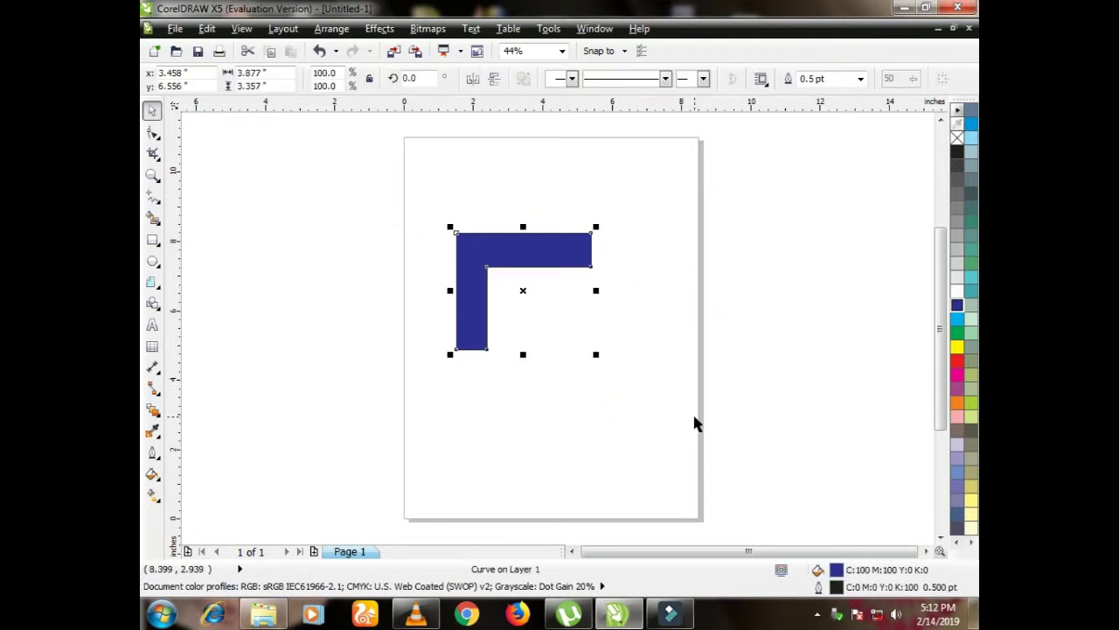
pyautogui.press('Delete')
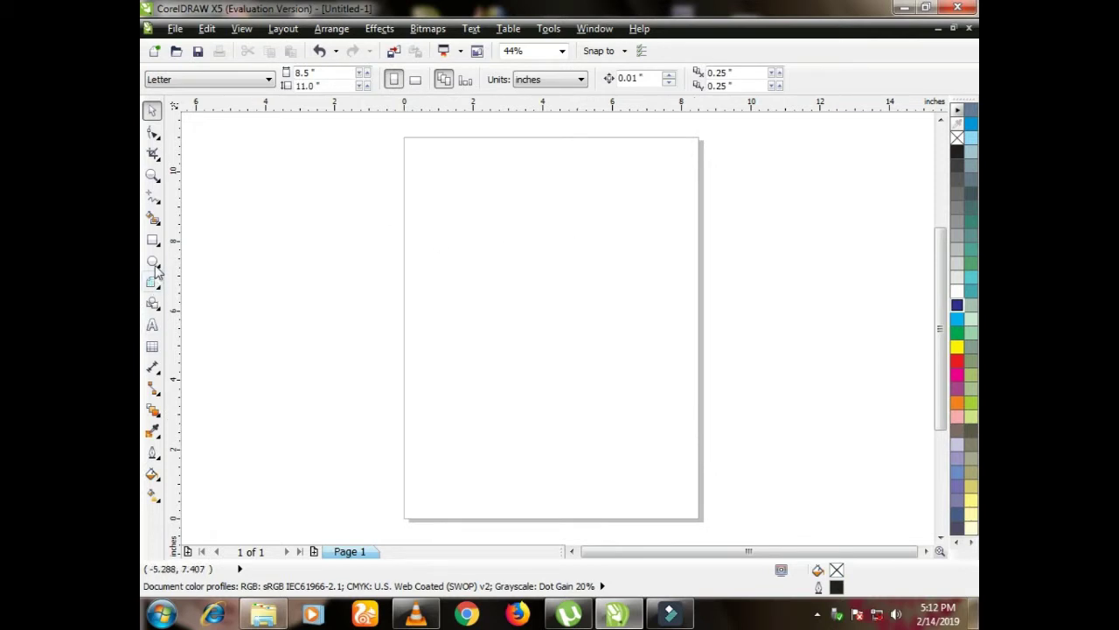
# Draw a narrow upright ellipse about 0.31 by 2.03 inches in the upper-left part of the page
pyautogui.click(153, 243)
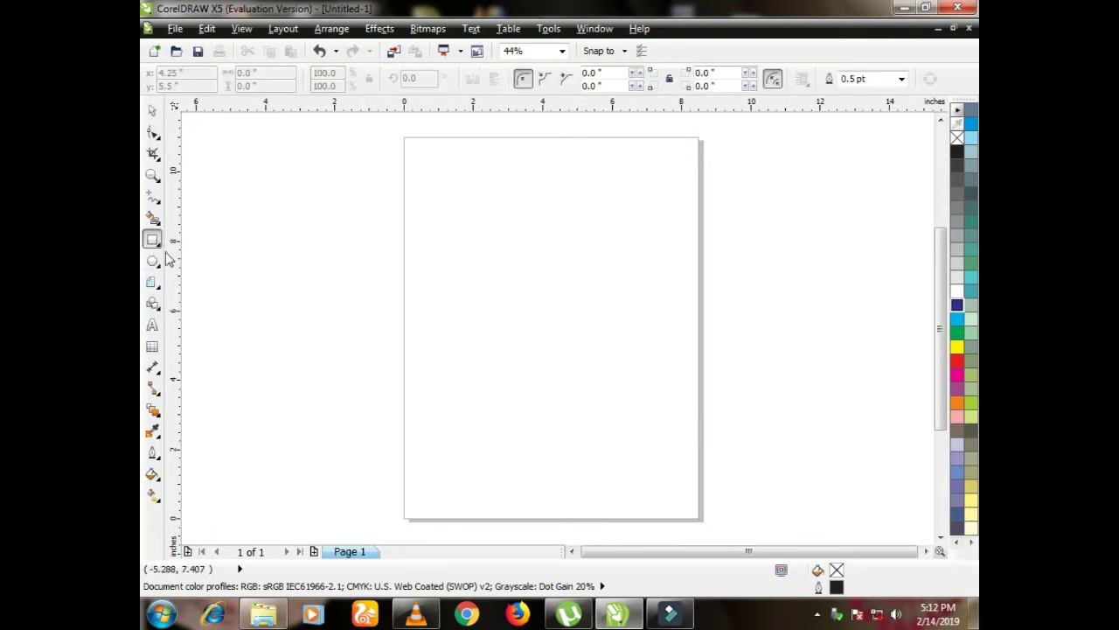
pyautogui.click(152, 259)
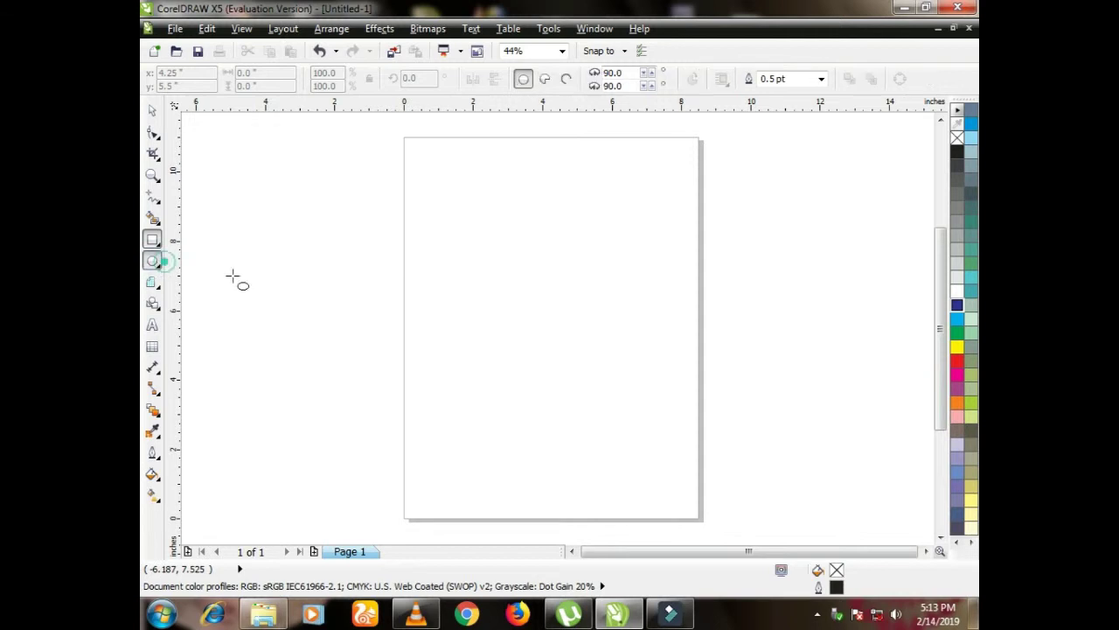
pyautogui.moveTo(487, 240); pyautogui.dragTo(497, 311)
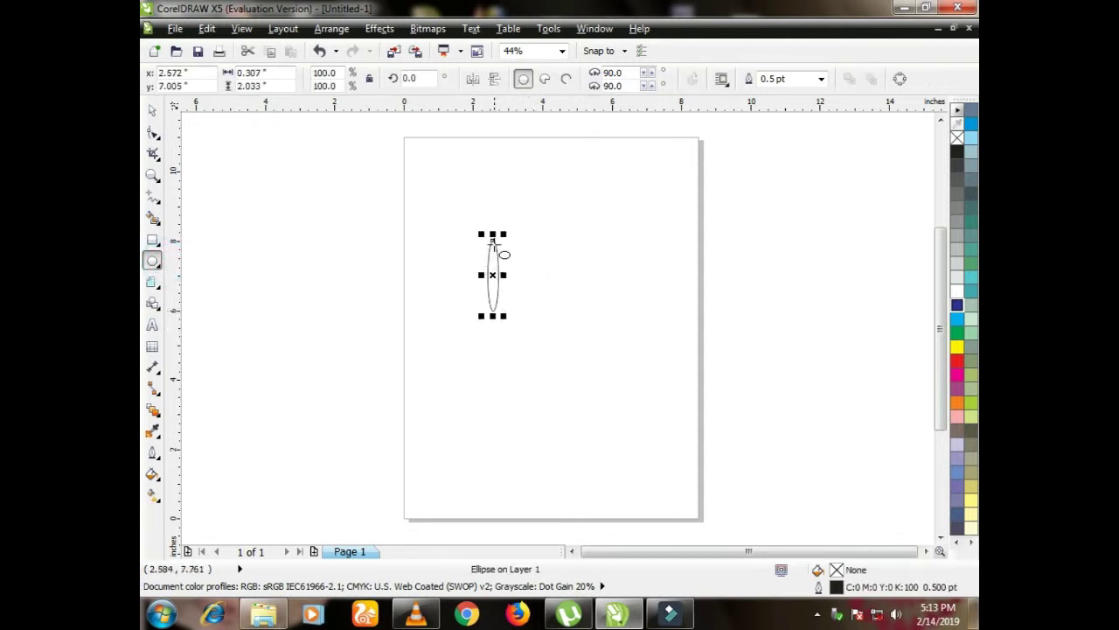
# Using a rotation centre at the ellipse's lower end, make a copy rotated to about 342.2° and repeat it into a full 20-petal flower
pyautogui.click(493, 274)
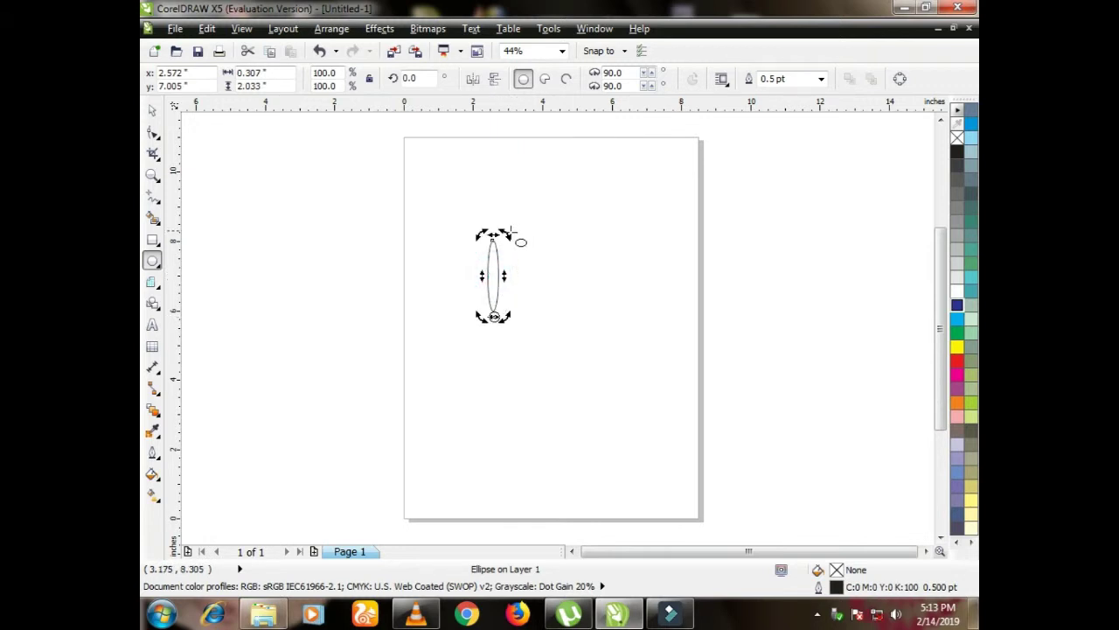
pyautogui.moveTo(508, 232); pyautogui.dragTo(529, 242)
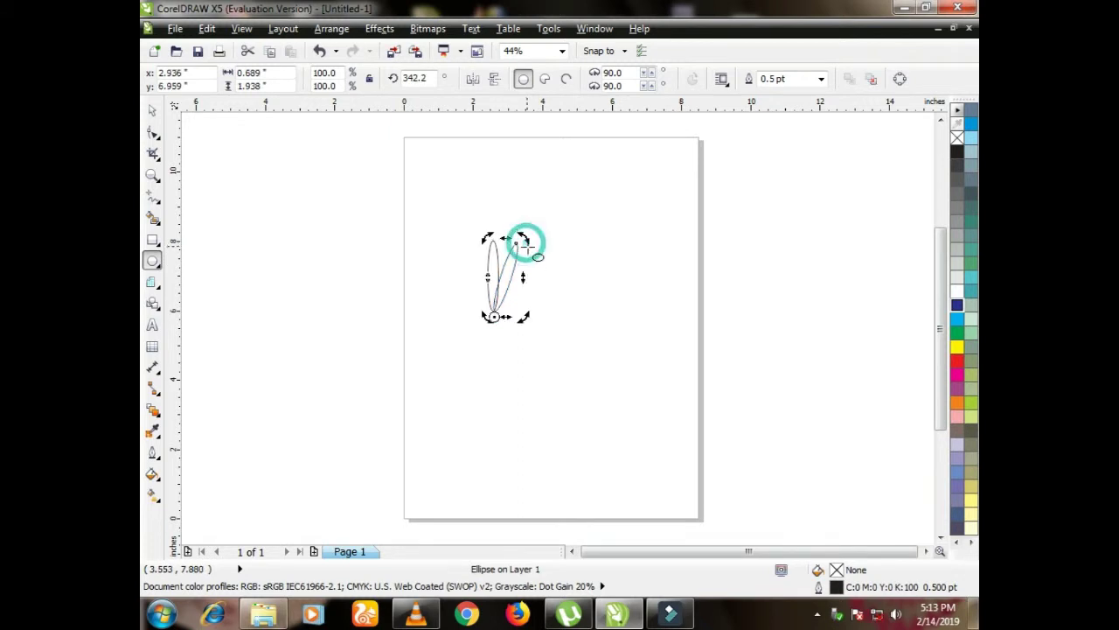
pyautogui.hotkey('ctrl', 'r')
pyautogui.hotkey('ctrl', 'r')
pyautogui.hotkey('ctrl', 'r')
pyautogui.hotkey('ctrl', 'r')
pyautogui.hotkey('ctrl', 'r')
pyautogui.hotkey('ctrl', 'r')
pyautogui.hotkey('ctrl', 'r')
pyautogui.hotkey('ctrl', 'r')
pyautogui.hotkey('ctrl', 'r')
pyautogui.hotkey('ctrl', 'r')
pyautogui.hotkey('ctrl', 'r')
pyautogui.hotkey('ctrl', 'r')
pyautogui.hotkey('ctrl', 'r')
pyautogui.hotkey('ctrl', 'r')
pyautogui.hotkey('ctrl', 'r')
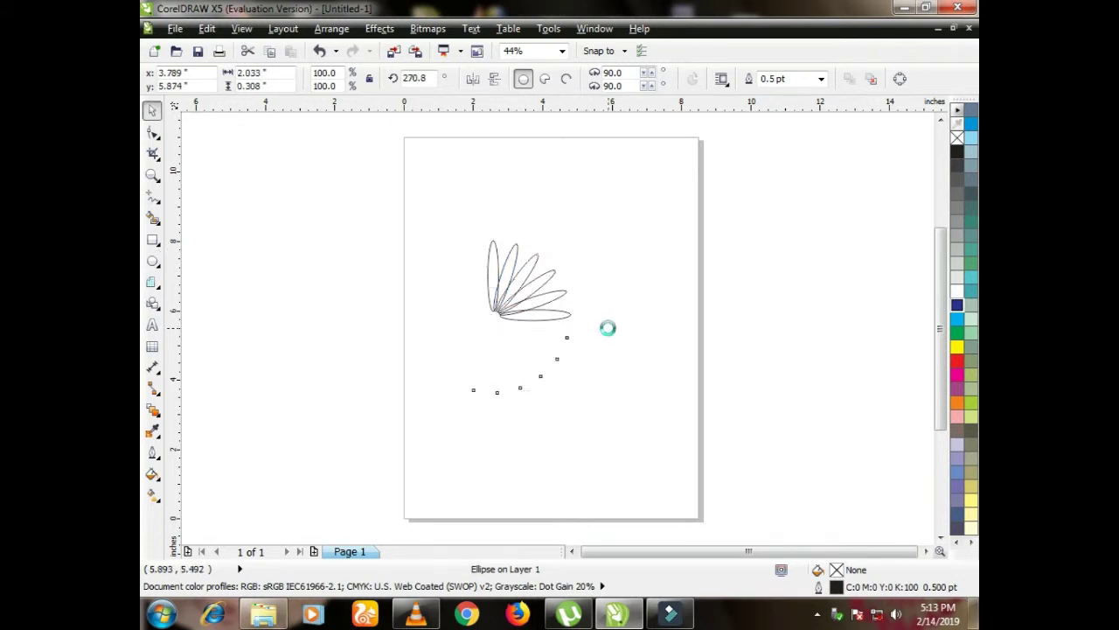
pyautogui.hotkey('ctrl', 'r')
pyautogui.hotkey('ctrl', 'r')
pyautogui.hotkey('ctrl', 'r')
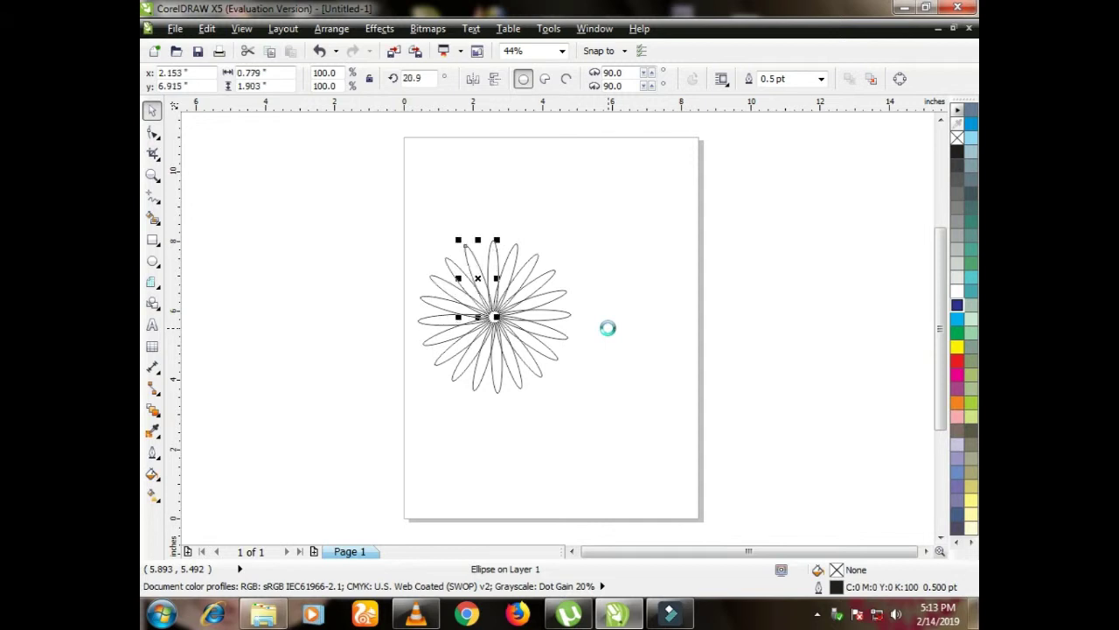
# Select all 20 ellipses of the flower and group them
pyautogui.click(152, 259)
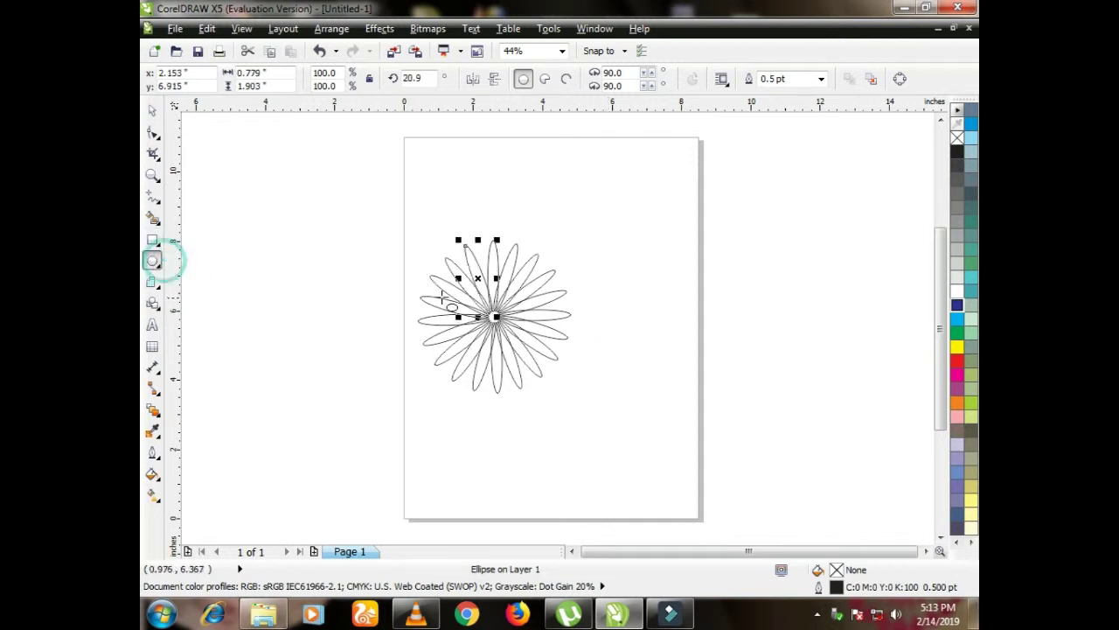
pyautogui.click(152, 108)
pyautogui.moveTo(397, 192); pyautogui.dragTo(616, 409)
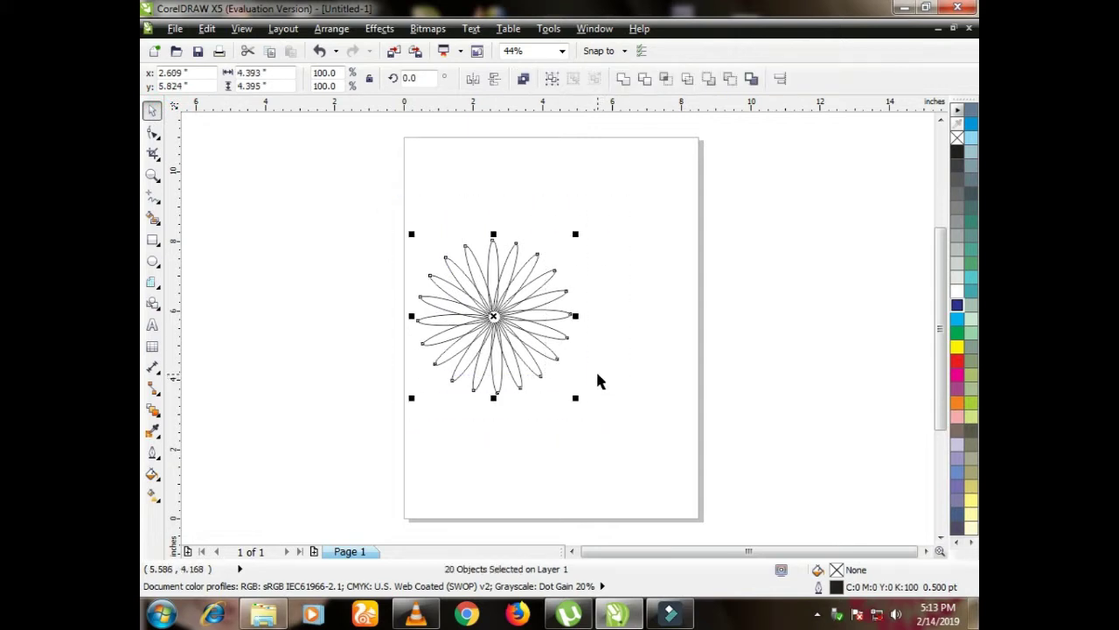
pyautogui.hotkey('ctrl', 'g')
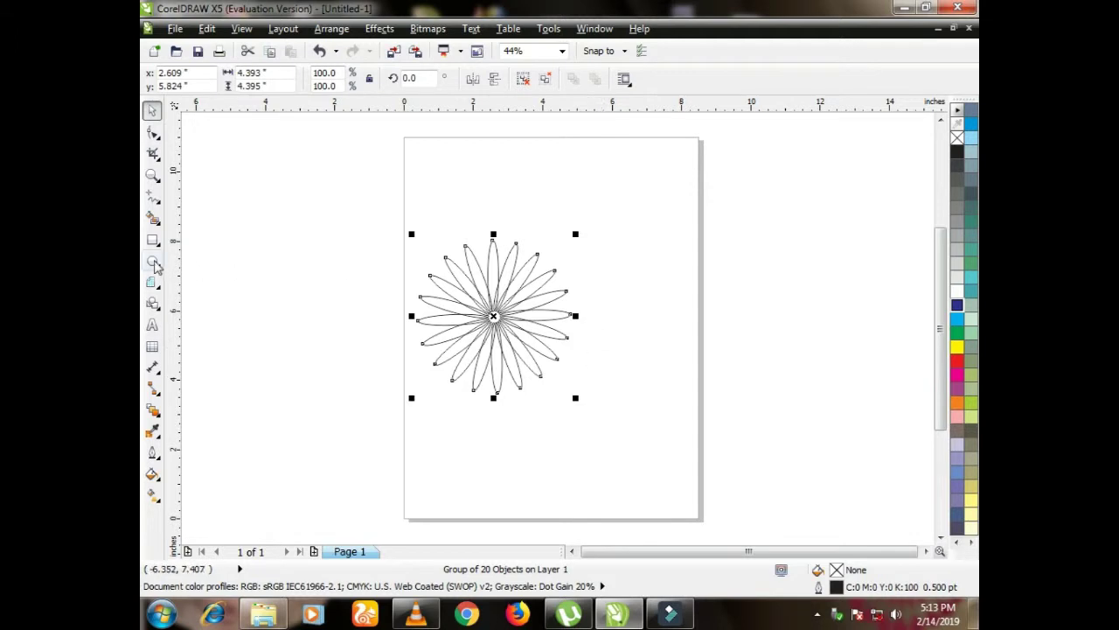
pyautogui.click(249, 230)
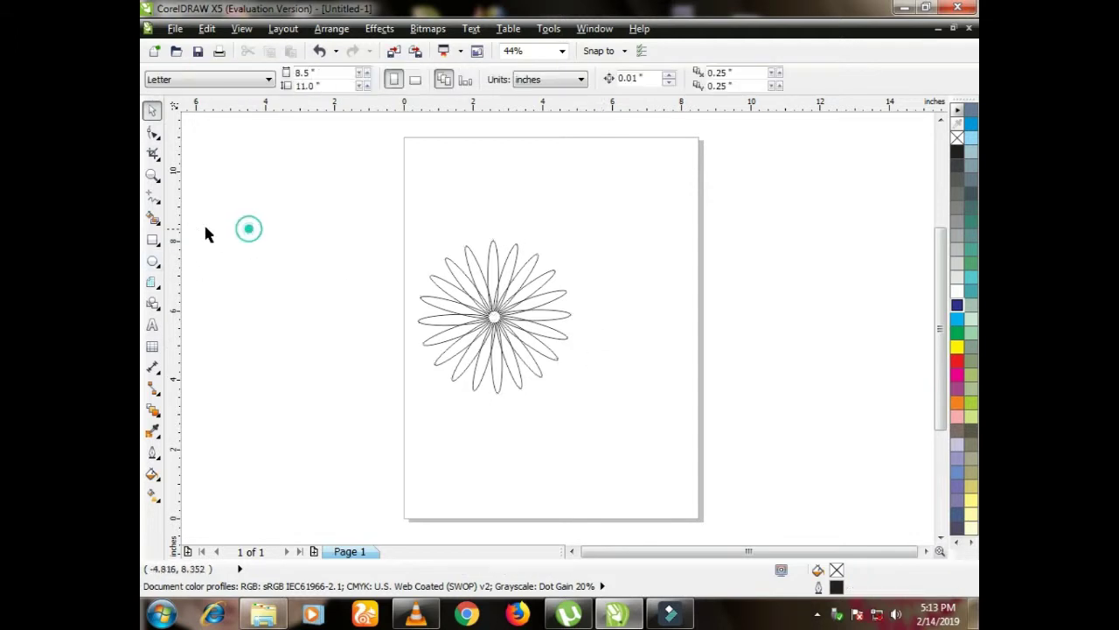
# Draw a circle about 2.51 inches in diameter over the flower's centre and select it together with the petal group
pyautogui.click(153, 260)
pyautogui.moveTo(462, 270)
pyautogui.mouseDown()
pyautogui.moveTo(534, 370)
pyautogui.moveTo(491, 317)
pyautogui.mouseUp()
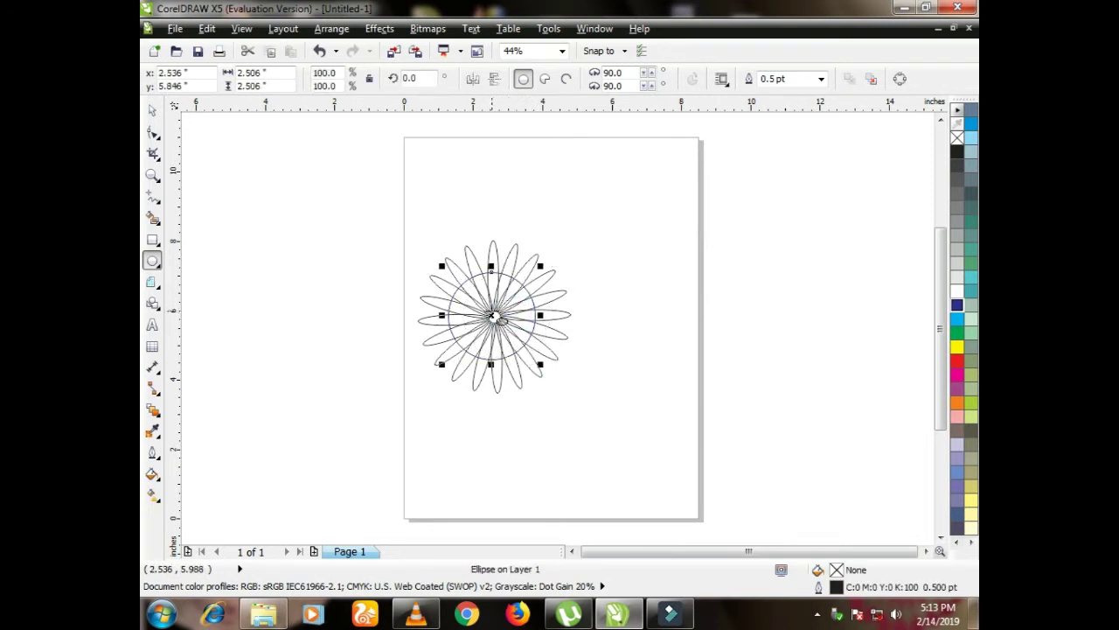
pyautogui.click(152, 110)
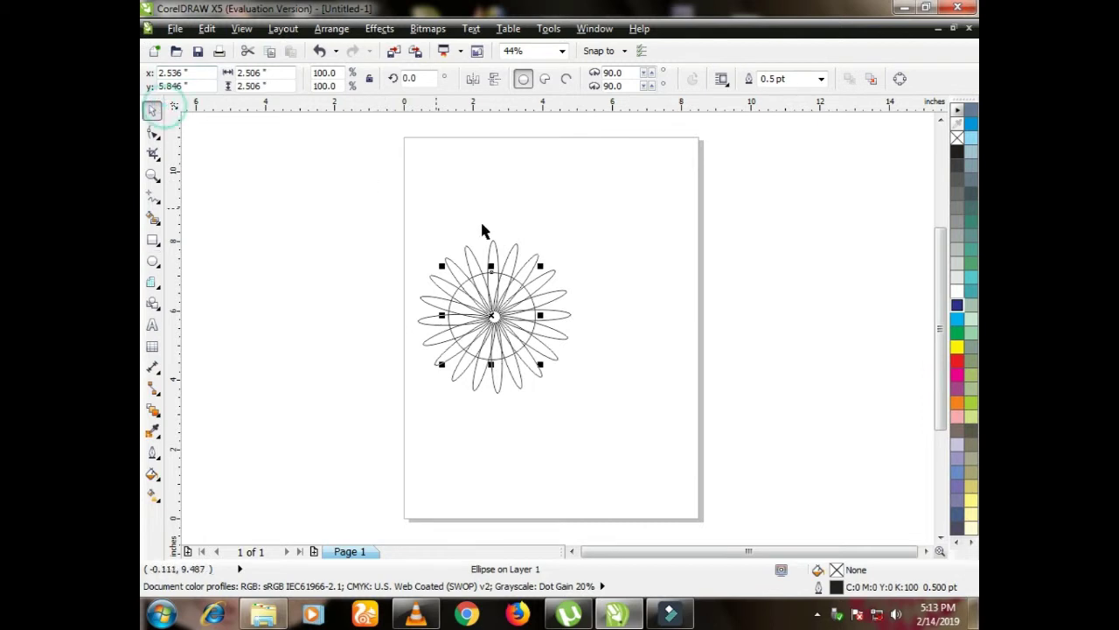
pyautogui.keyDown('ctrl'); pyautogui.click(556, 303); pyautogui.keyUp('ctrl')
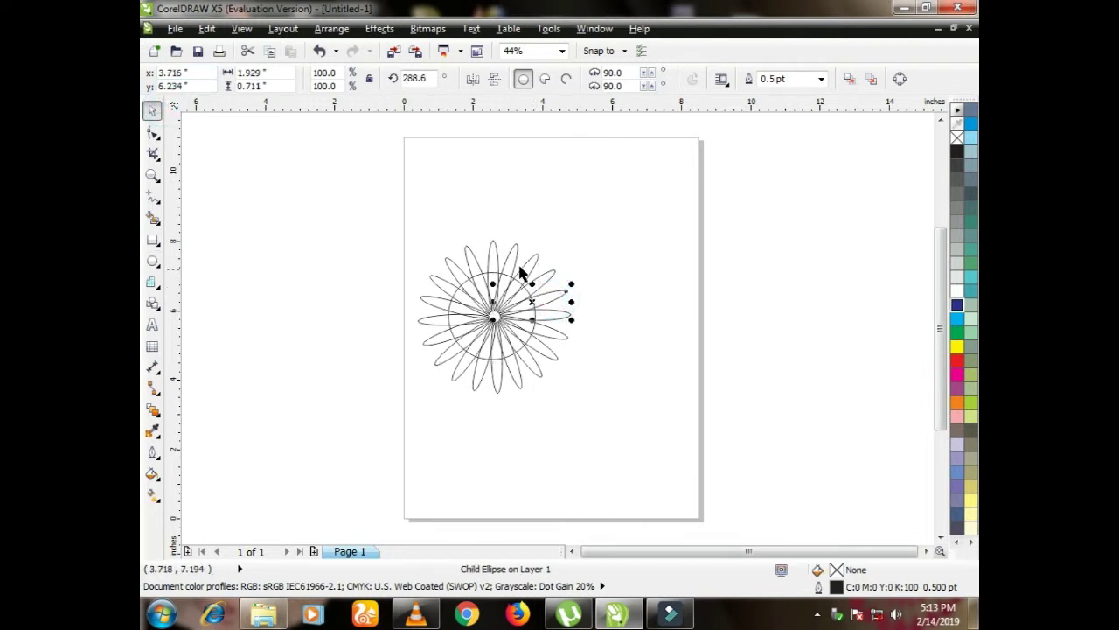
pyautogui.moveTo(405, 204); pyautogui.dragTo(638, 425)
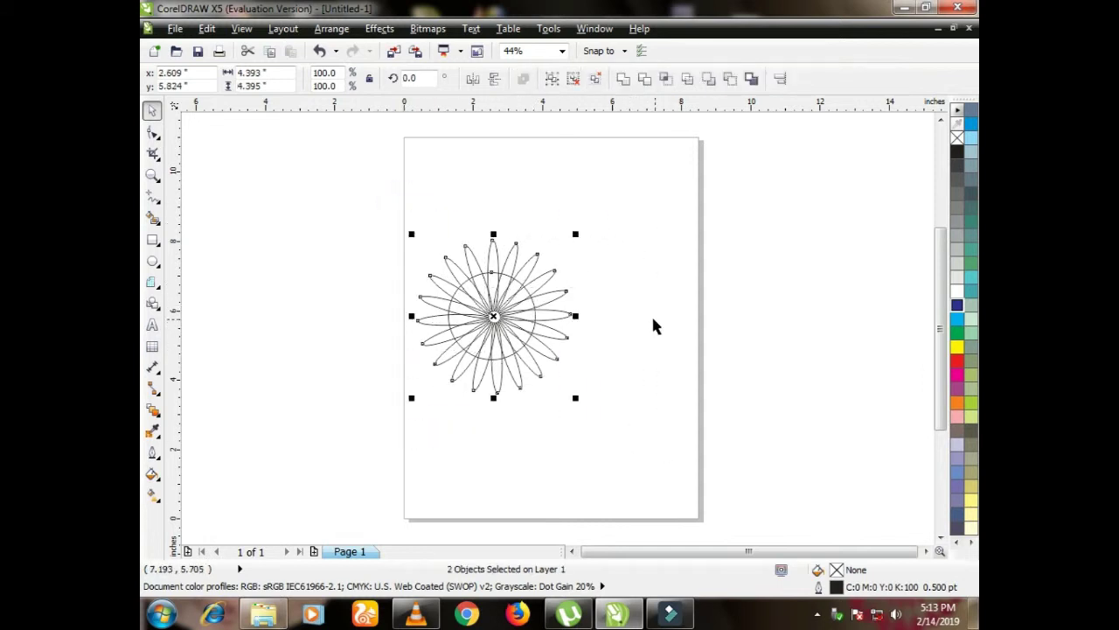
# Move the circle off the flower and reposition it over the petals, centred at about x 2.37, y 5.75 inches
pyautogui.click(516, 278)
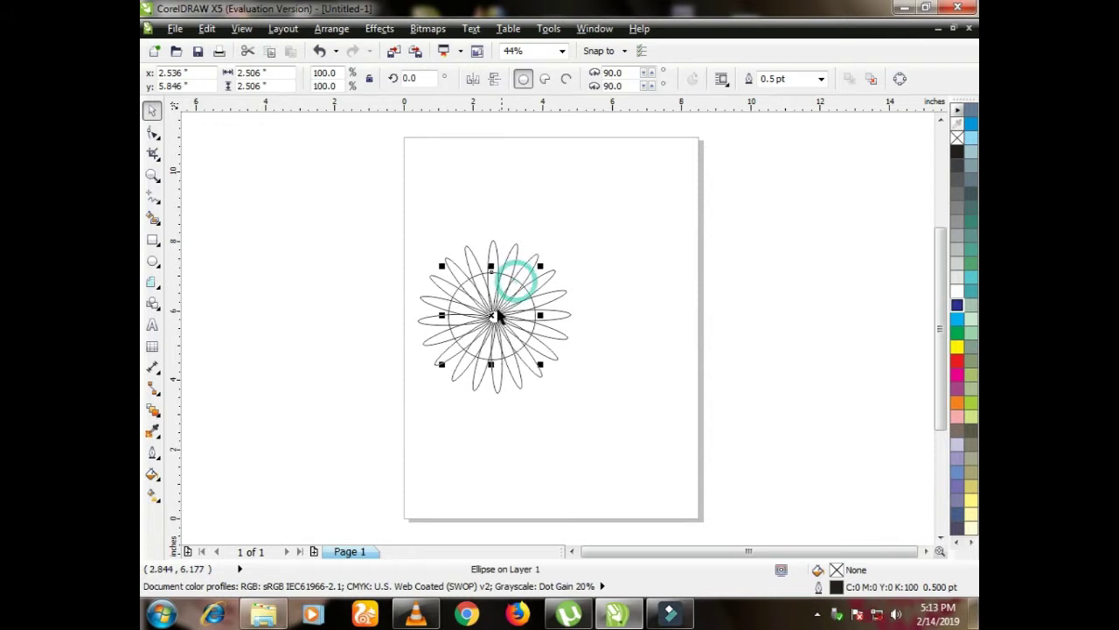
pyautogui.moveTo(496, 316); pyautogui.dragTo(639, 272)
pyautogui.click(505, 292)
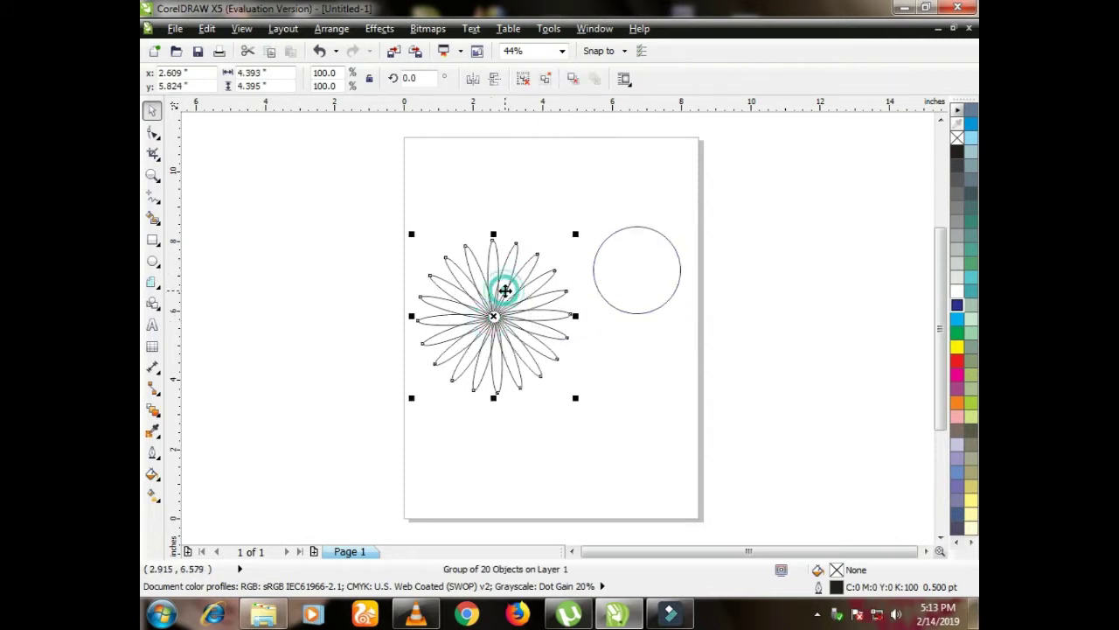
pyautogui.click(638, 269)
pyautogui.moveTo(638, 270); pyautogui.dragTo(485, 318)
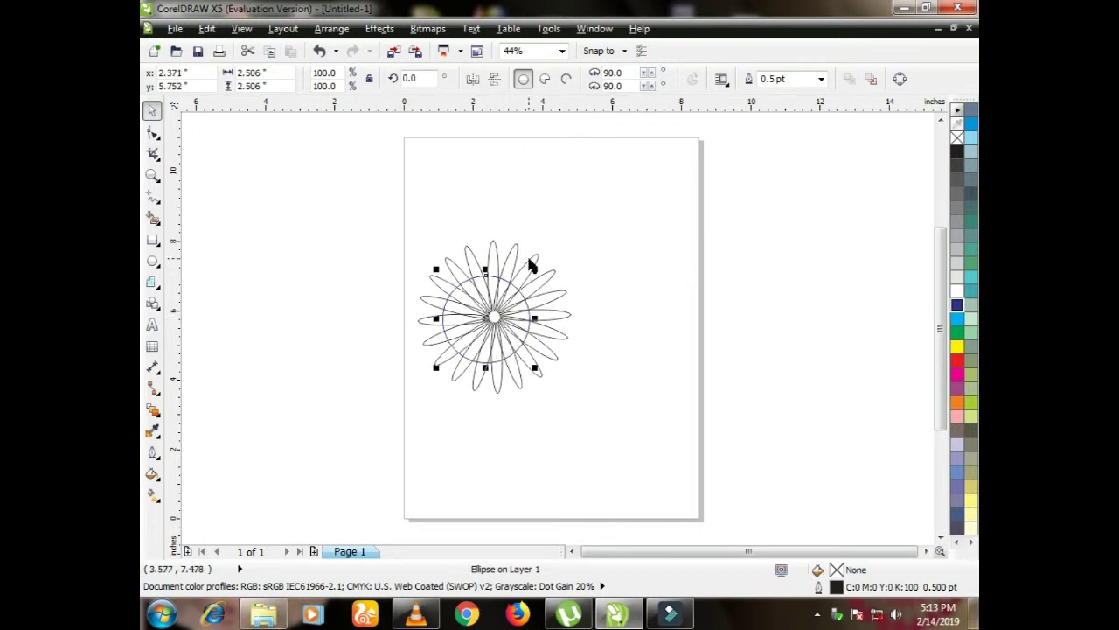
# Shift the petal group slightly right over the circle, to about x 2.70 inches
pyautogui.keyDown('ctrl'); pyautogui.click(513, 262); pyautogui.keyUp('ctrl')
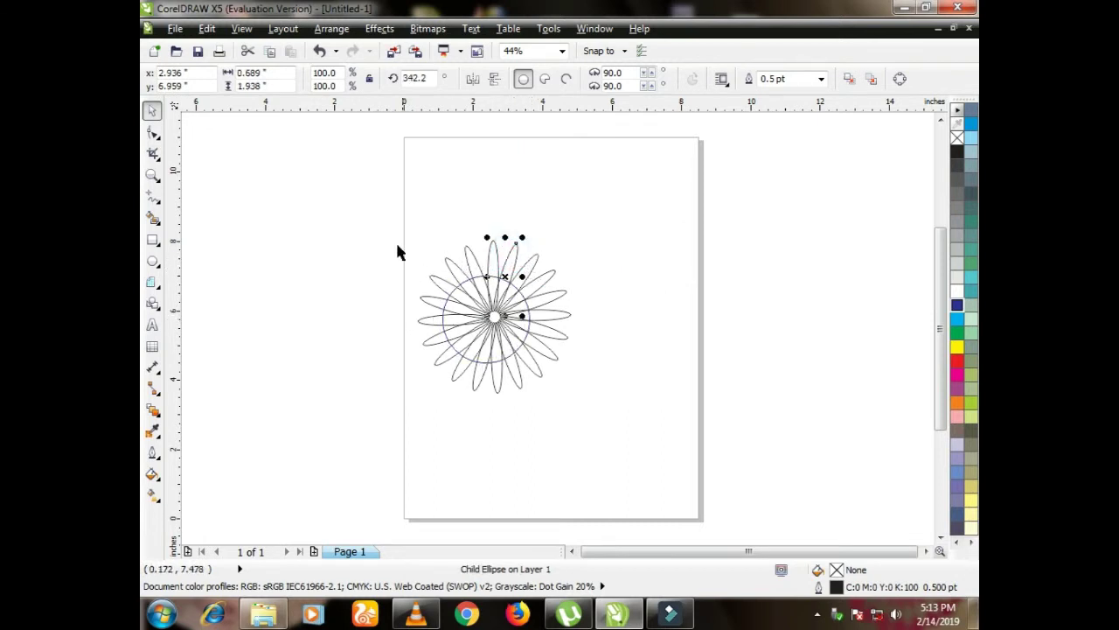
pyautogui.moveTo(391, 214); pyautogui.dragTo(642, 432)
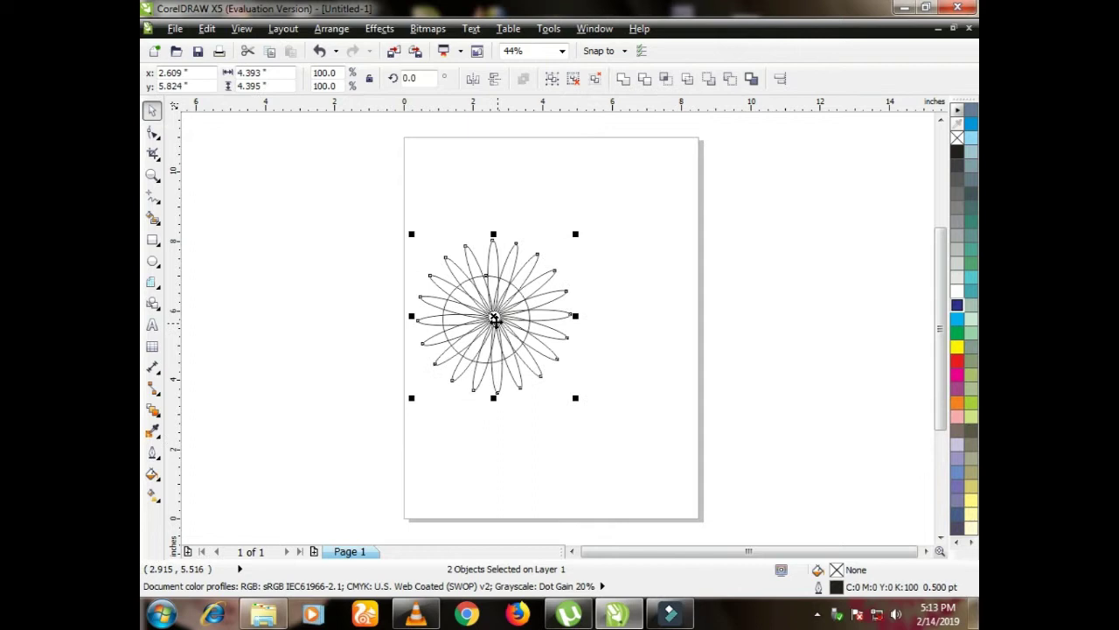
pyautogui.click(619, 310)
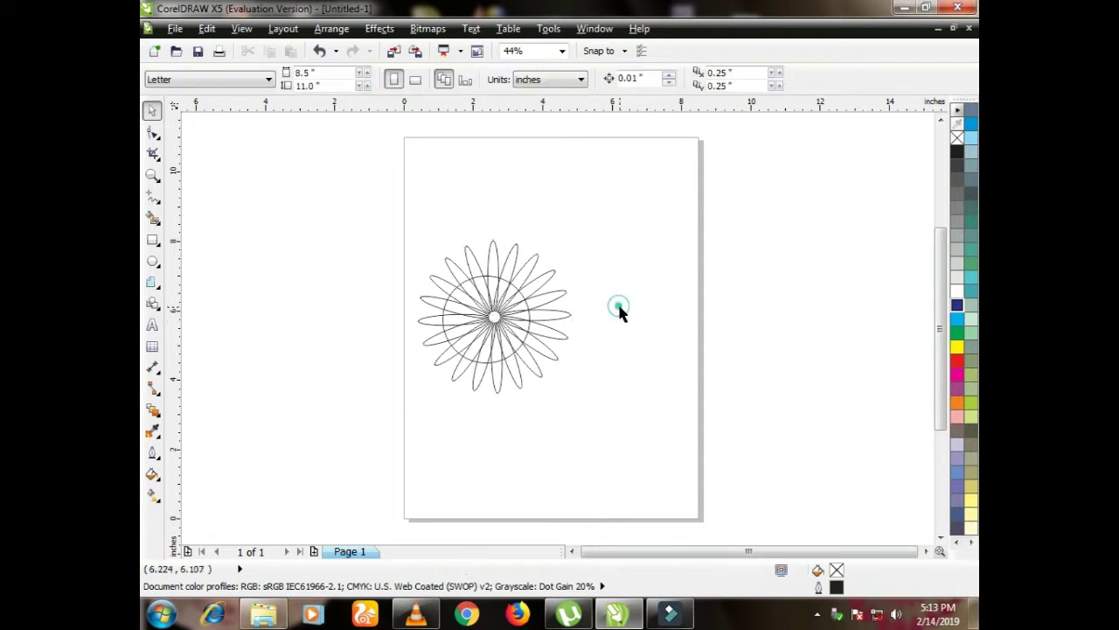
pyautogui.click(523, 306)
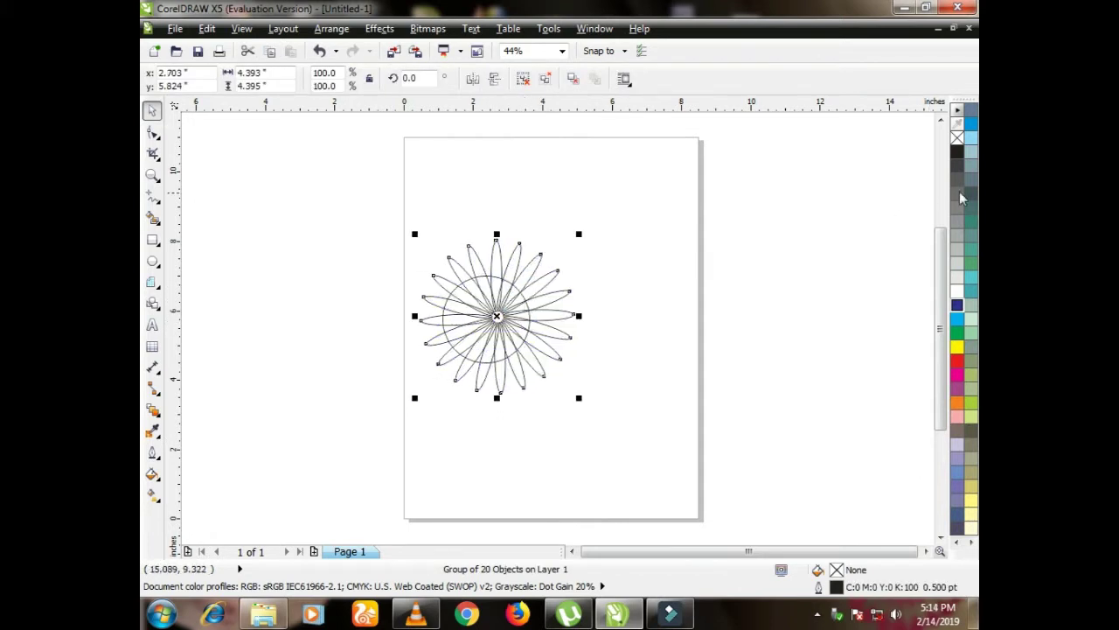
pyautogui.click(620, 274)
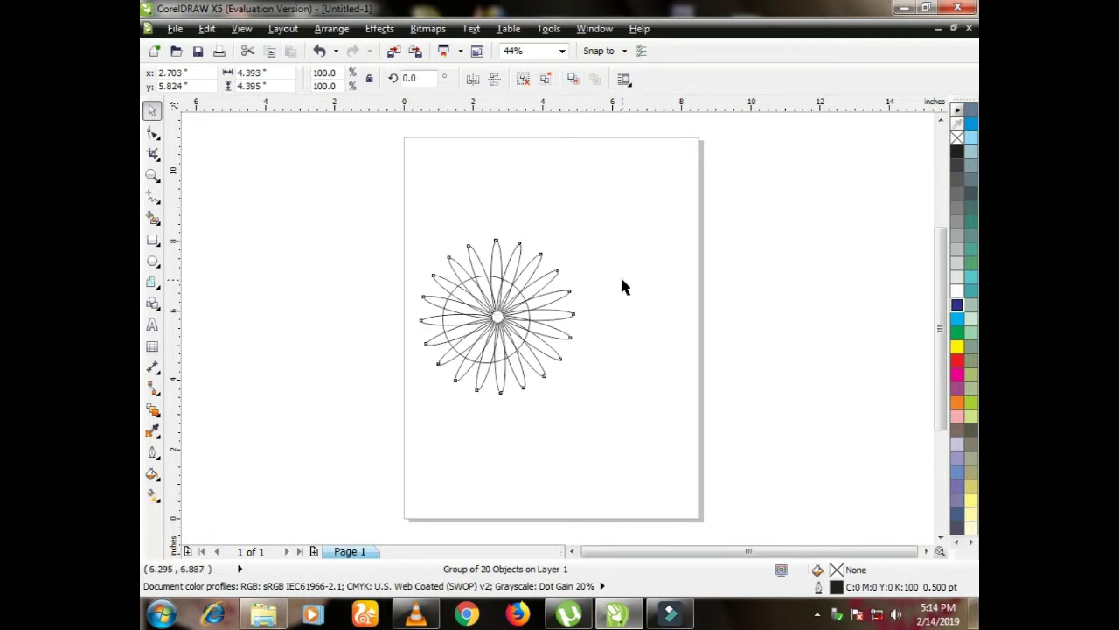
# Trim the circle with the petal group and move the trimmed circle off the page, to about x -1.83, y 6.53 inches
pyautogui.click(537, 257)
pyautogui.scroll(5, 521, 276)
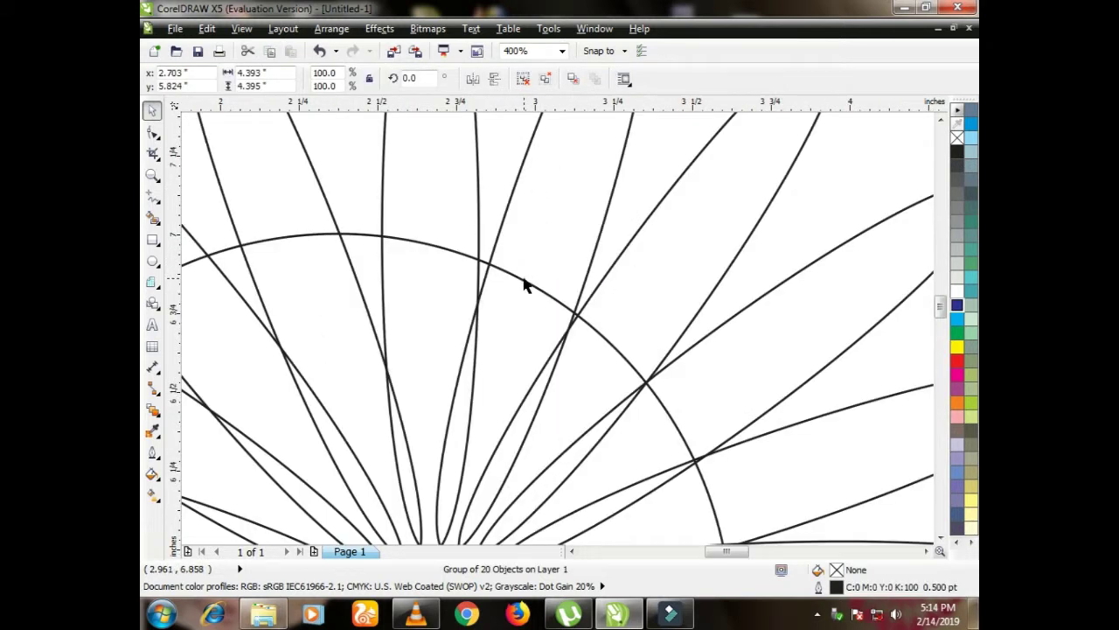
pyautogui.keyDown('shift'); pyautogui.click(524, 279); pyautogui.keyUp('shift')
pyautogui.scroll(-3, 546, 260)
pyautogui.scroll(-1, 560, 266)
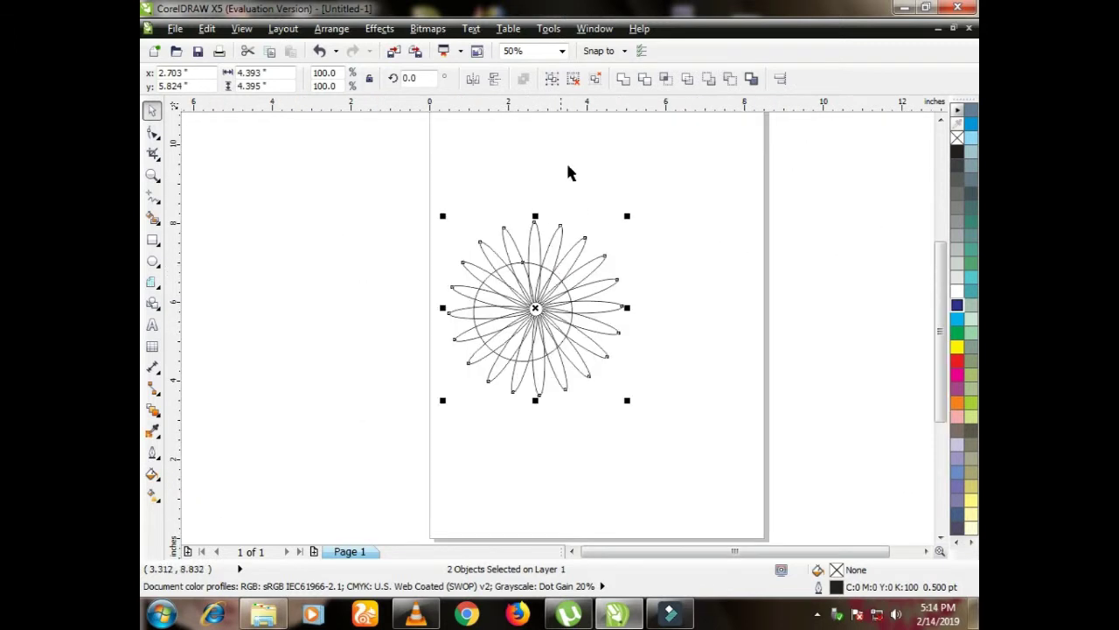
pyautogui.click(644, 79)
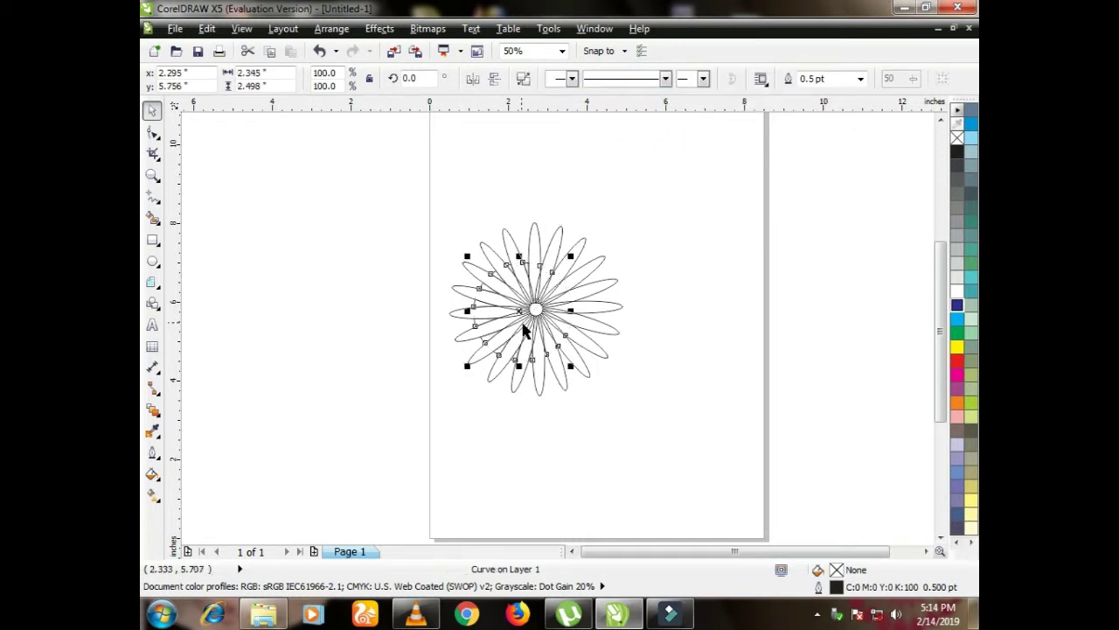
pyautogui.moveTo(521, 311); pyautogui.dragTo(359, 280)
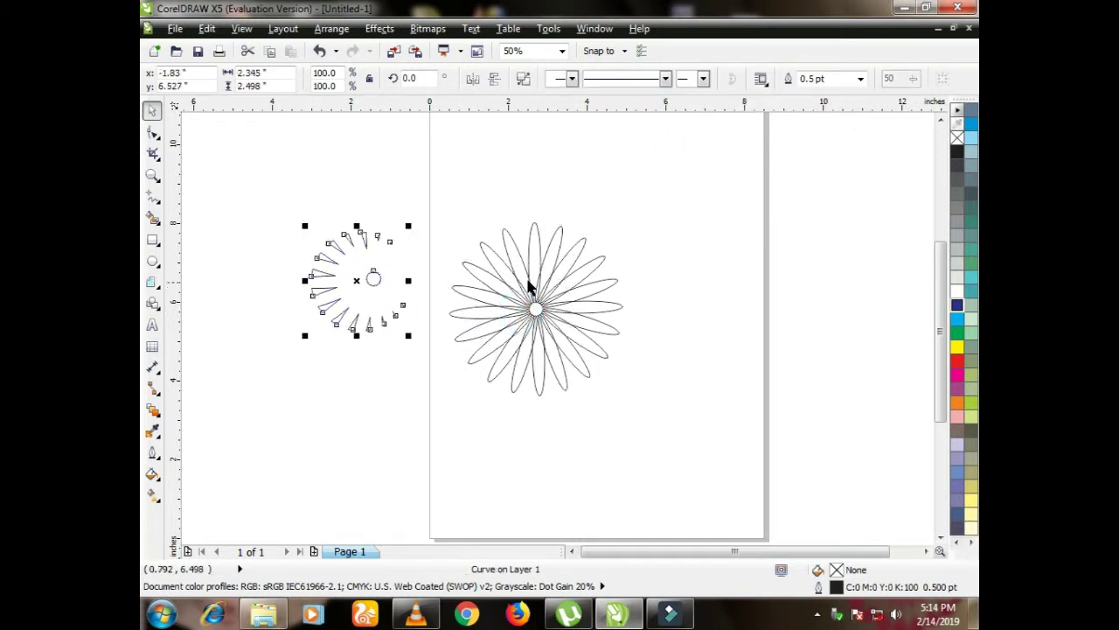
# Examine the wedge pieces and scalloped centre of the trimmed circle, then the flower's petals, up close
pyautogui.scroll(2, 336, 296)
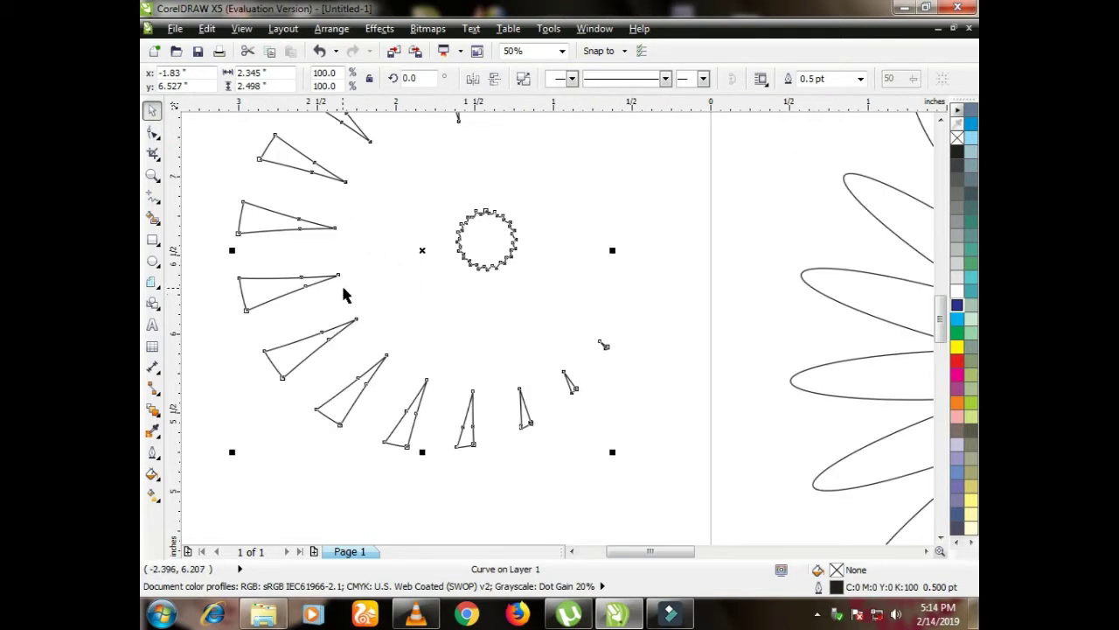
pyautogui.scroll(-1, 426, 277)
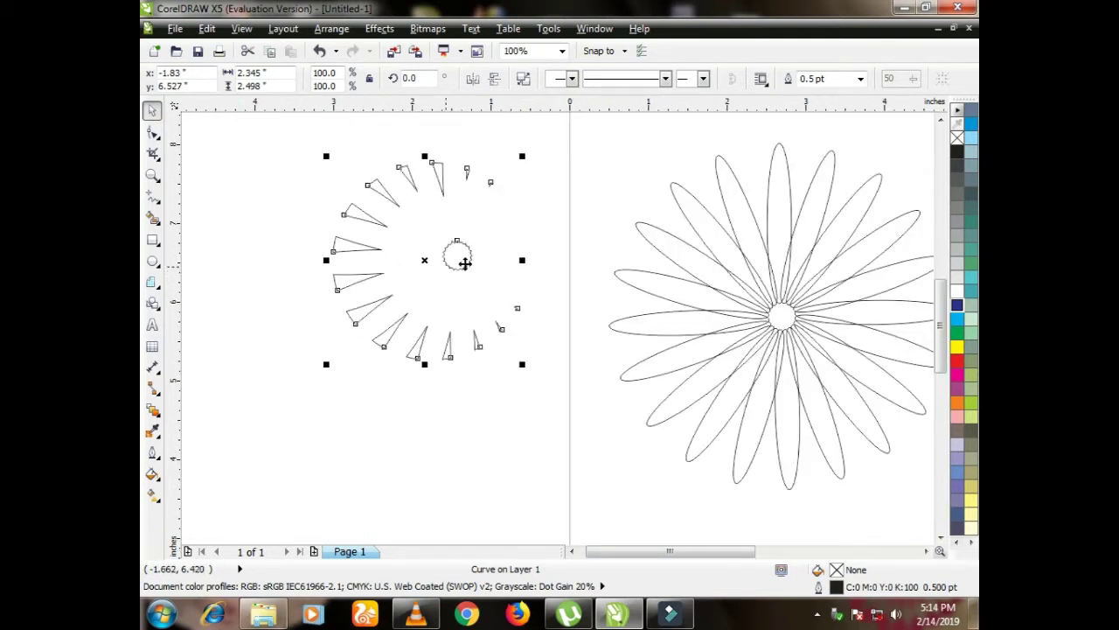
pyautogui.scroll(-1, 678, 257)
pyautogui.scroll(3, 621, 236)
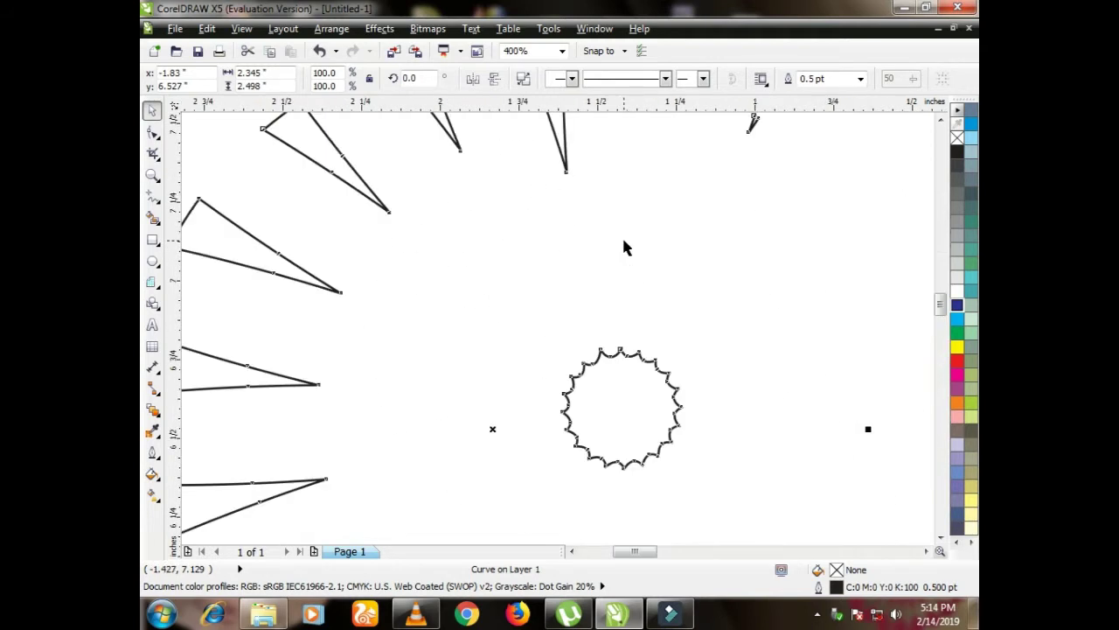
pyautogui.scroll(-2, 589, 251)
pyautogui.moveTo(665, 551)
pyautogui.mouseDown()
pyautogui.moveTo(762, 549)
pyautogui.moveTo(687, 549)
pyautogui.mouseUp()
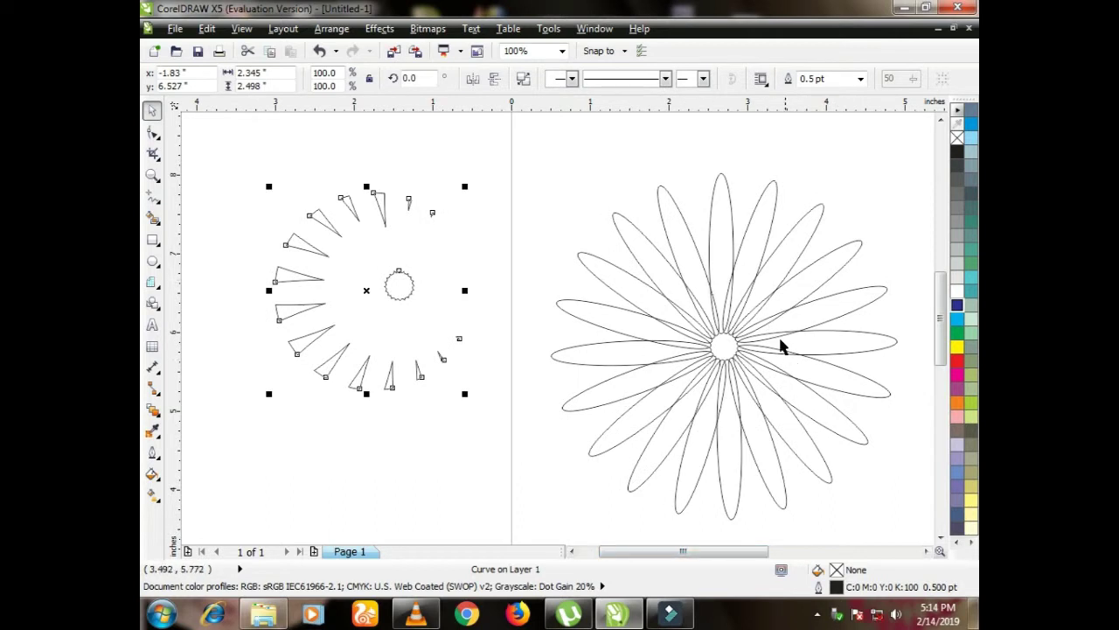
pyautogui.scroll(3, 770, 293)
pyautogui.scroll(-5, 761, 294)
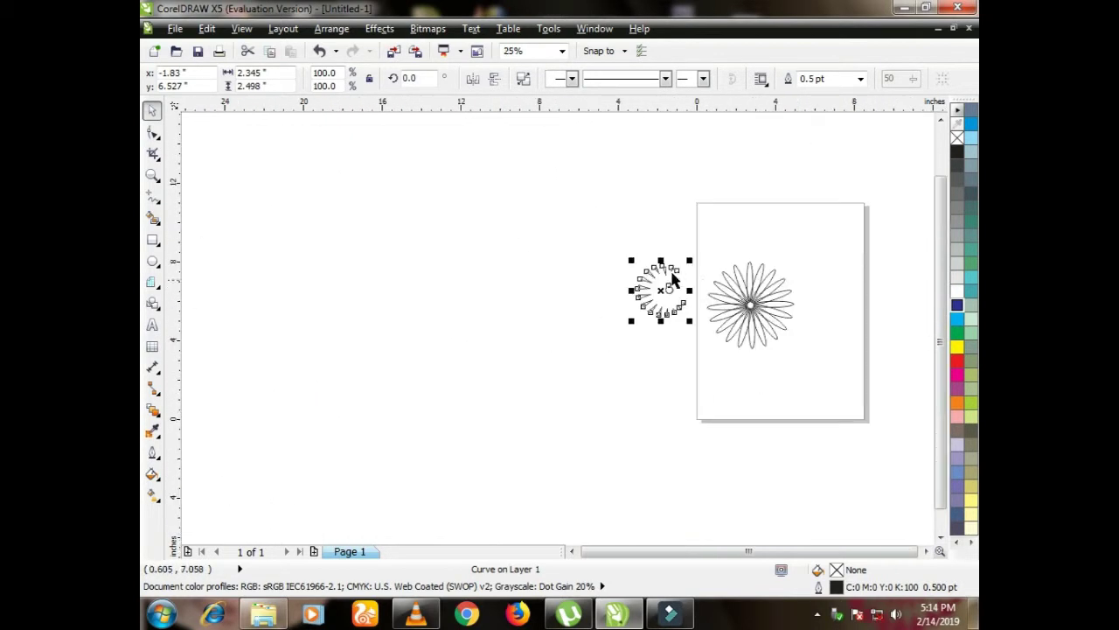
# Delete the trimmed circle pieces and the flower so that the page is empty
pyautogui.press('Delete')
pyautogui.moveTo(687, 259); pyautogui.dragTo(770, 375)
pyautogui.press('Delete')
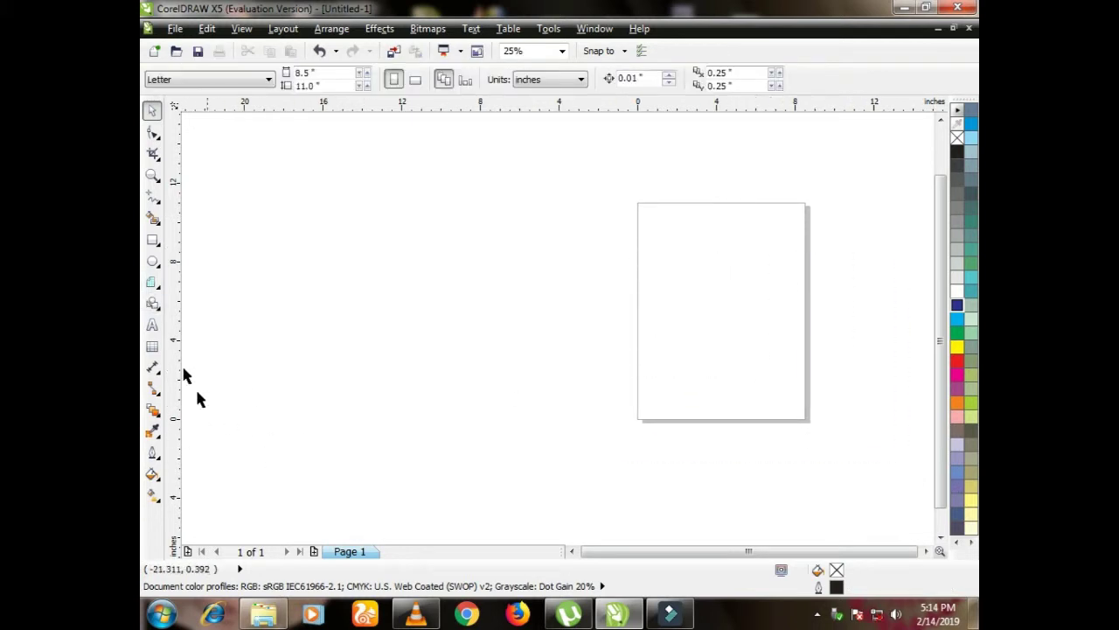
# Draw a circle about 3.46 inches in diameter on the page and add a concentric smaller copy about 2.81 inches across
pyautogui.click(153, 260)
pyautogui.moveTo(671, 231); pyautogui.dragTo(750, 310)
pyautogui.scroll(2, 756, 254)
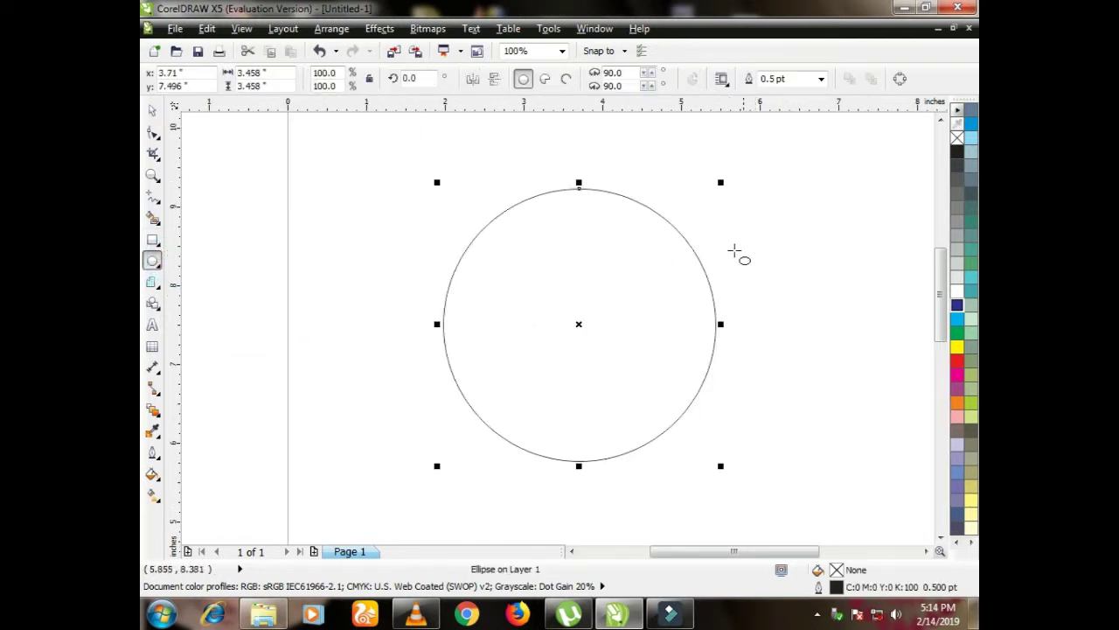
pyautogui.scroll(-1, 737, 250)
pyautogui.moveTo(731, 211); pyautogui.dragTo(720, 221)
pyautogui.rightClick(720, 221)
# Trim the larger circle with the inner one and move the resulting ring aside to about x -1.69, y 7.48 inches
pyautogui.click(153, 111)
pyautogui.moveTo(520, 172); pyautogui.dragTo(745, 429)
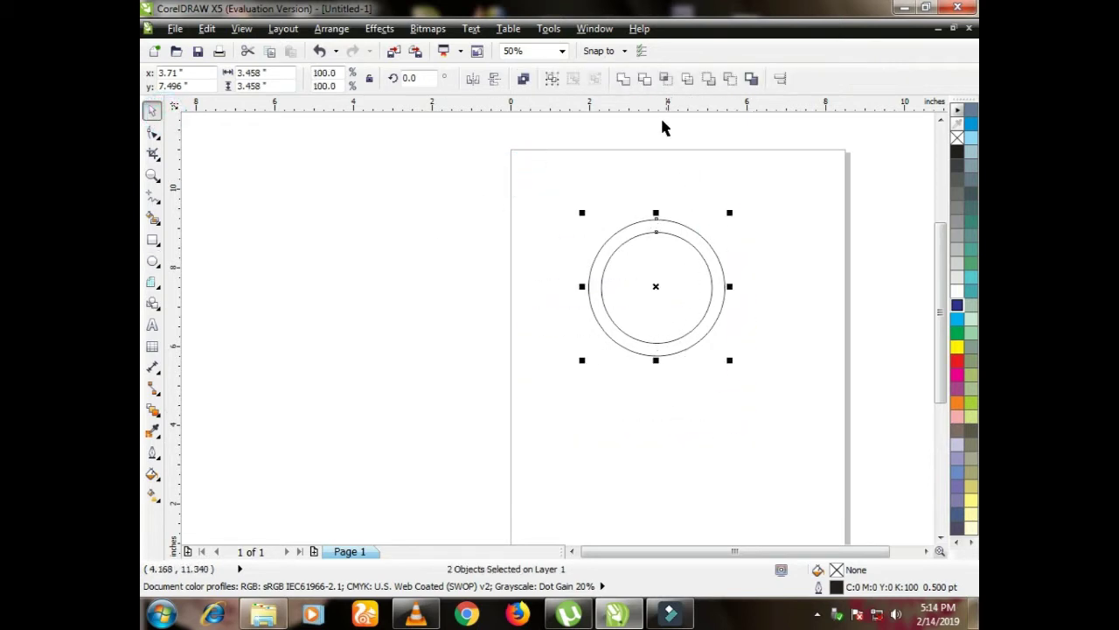
pyautogui.click(644, 78)
pyautogui.moveTo(658, 289); pyautogui.dragTo(444, 287)
# Delete the leftover inner circle and move the ring back onto the page, centred at about x 3.98, y 7.50 inches
pyautogui.click(653, 286)
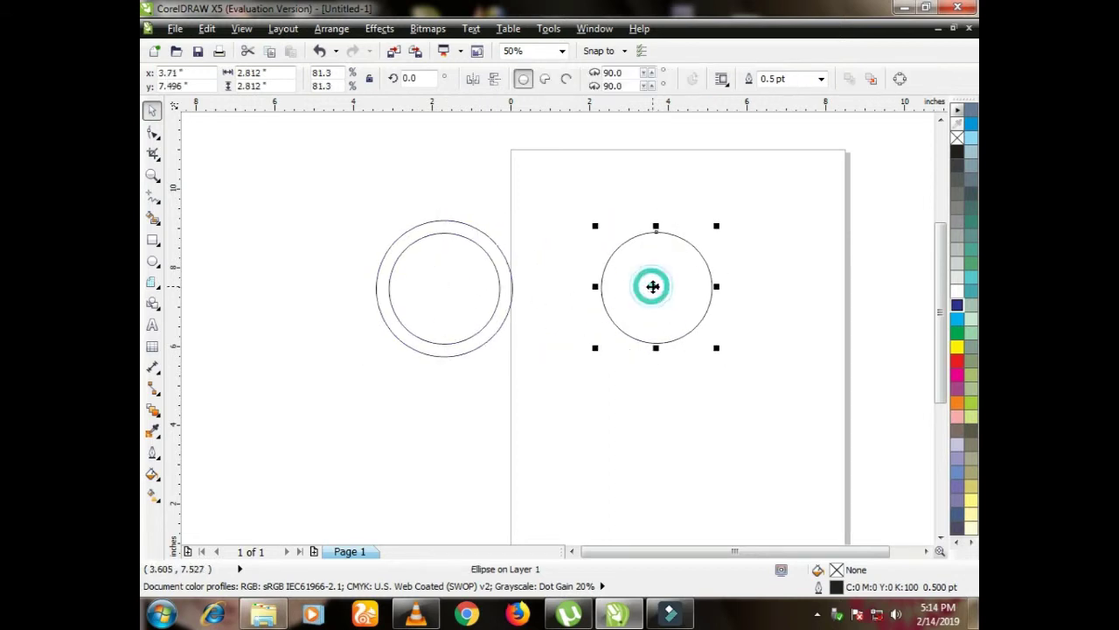
pyautogui.press('Delete')
pyautogui.click(499, 252)
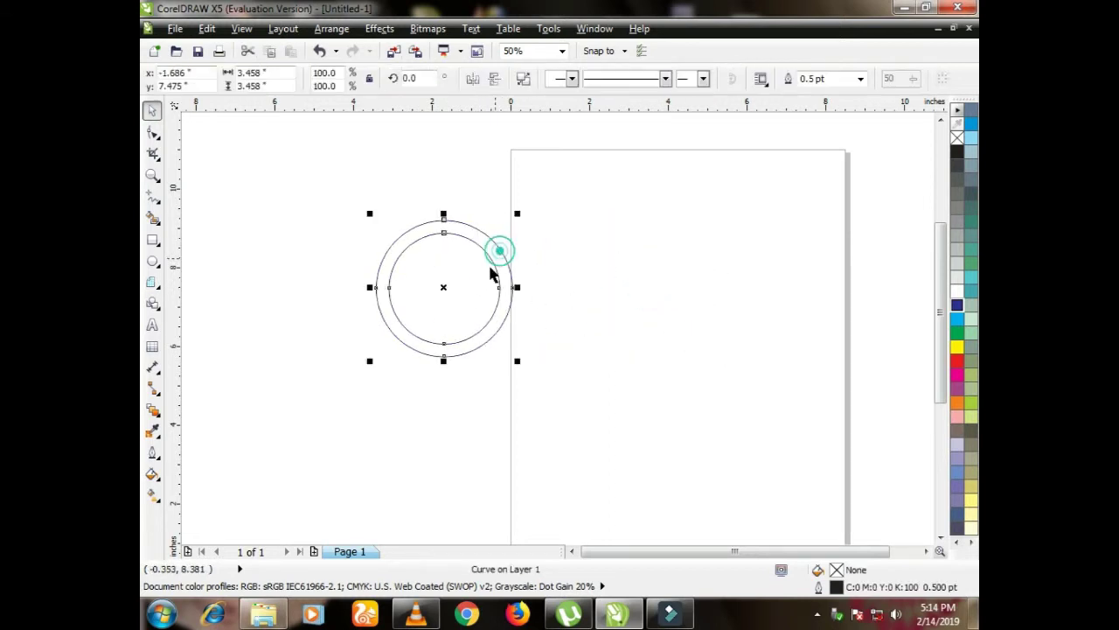
pyautogui.moveTo(441, 292); pyautogui.dragTo(660, 288)
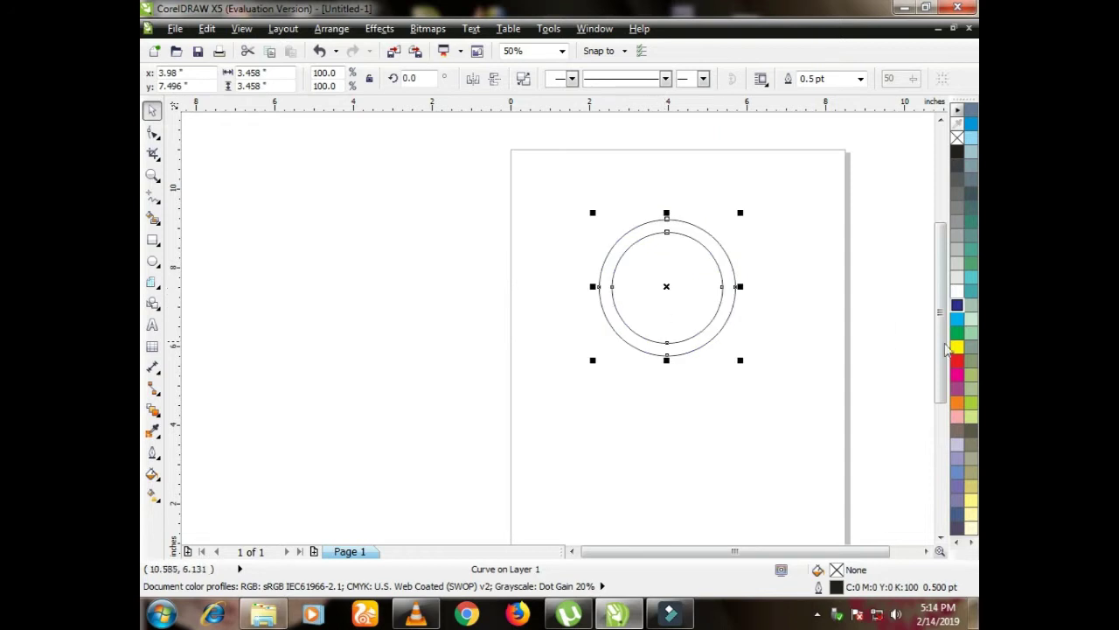
# Fill the ring with cyan (C:100) and place an overlapping copy below right, centred at about x 5.31, y 5.75 inches
pyautogui.click(958, 319)
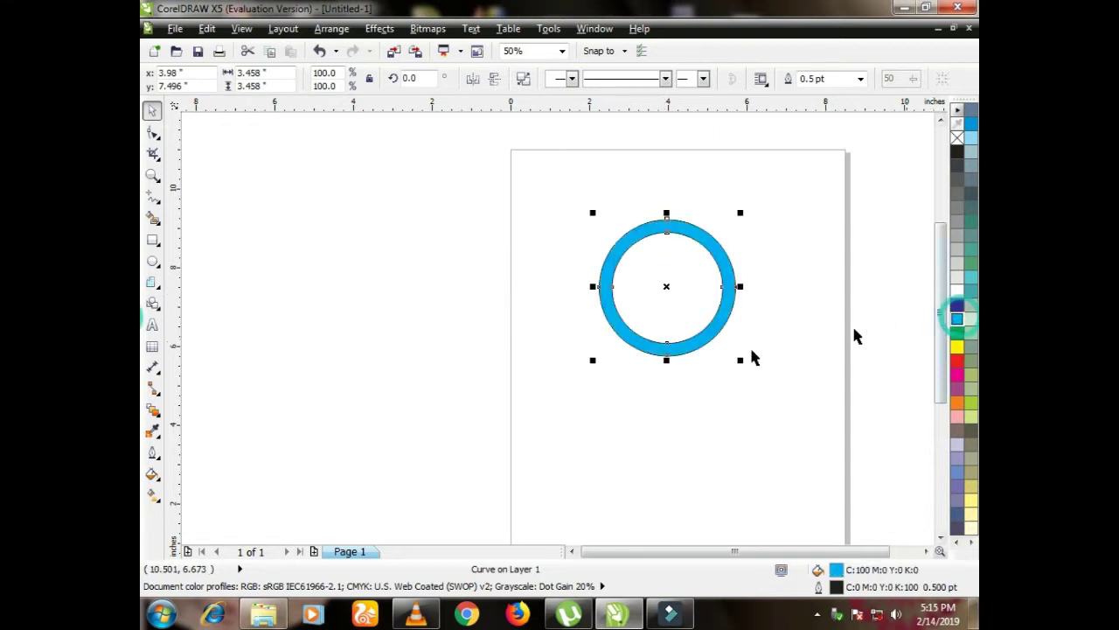
pyautogui.doubleClick(671, 295)
pyautogui.moveTo(674, 296); pyautogui.dragTo(724, 350)
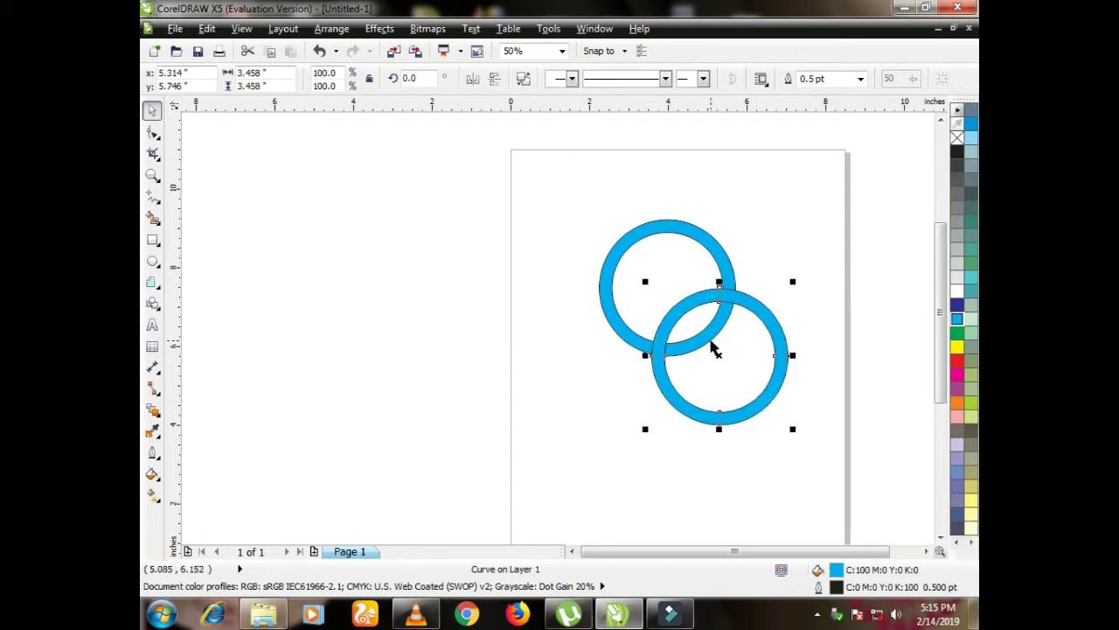
# Try intersecting the two cyan rings and breaking the resulting curve apart into separate overlap pieces
pyautogui.keyDown('shift'); pyautogui.click(695, 242); pyautogui.keyUp('shift')
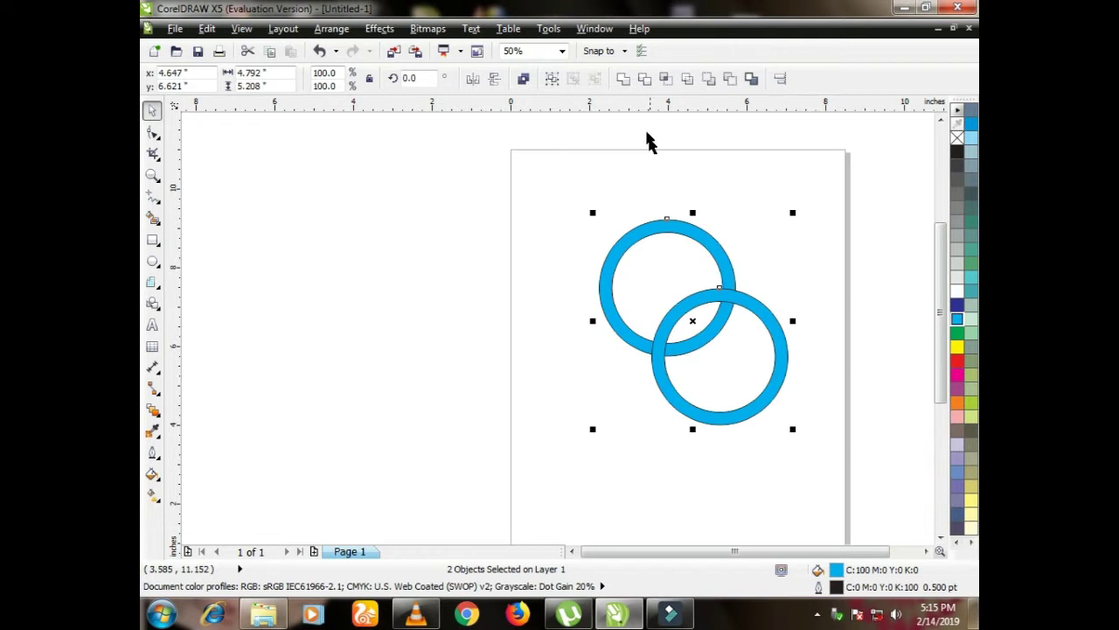
pyautogui.click(665, 79)
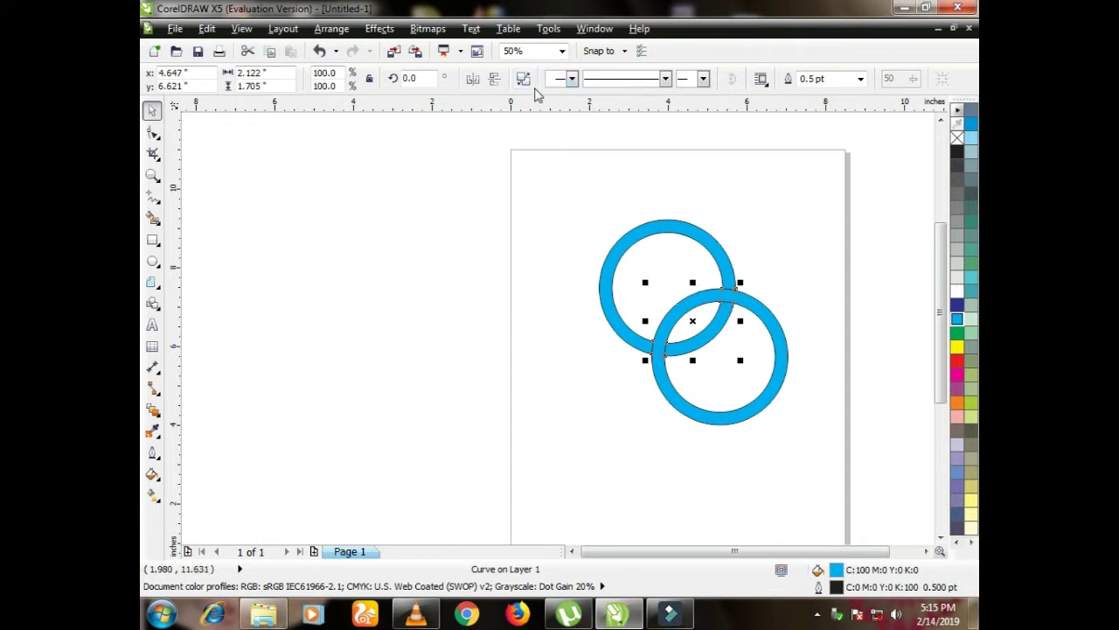
pyautogui.click(523, 78)
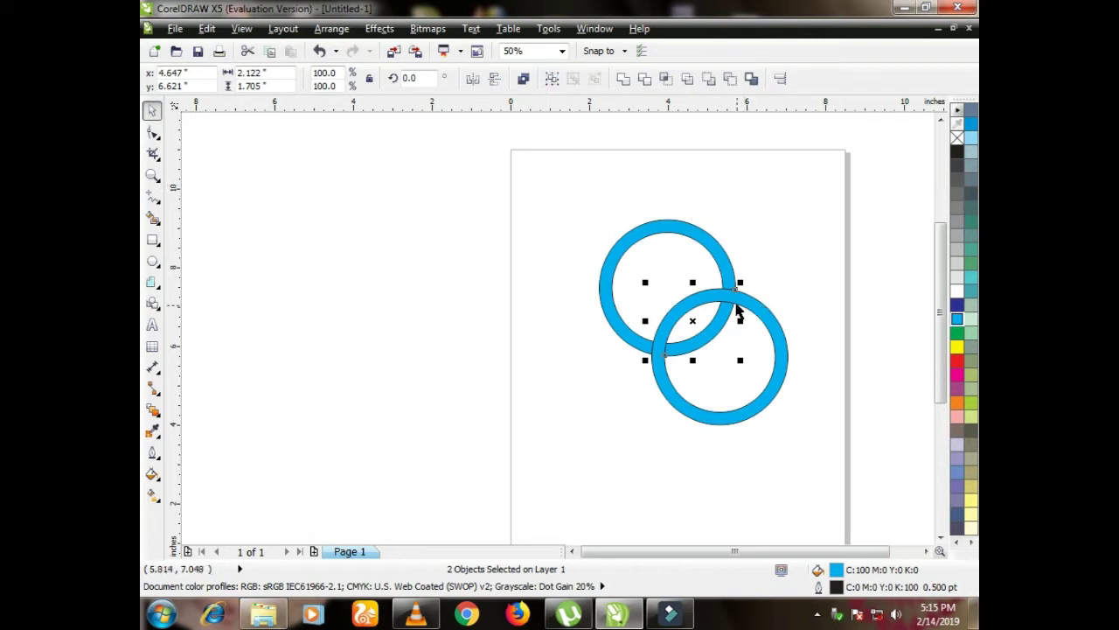
# Try deleting the lower-left overlap piece, and undo back to the two overlapping rings
pyautogui.click(769, 242)
pyautogui.moveTo(636, 315); pyautogui.dragTo(706, 398)
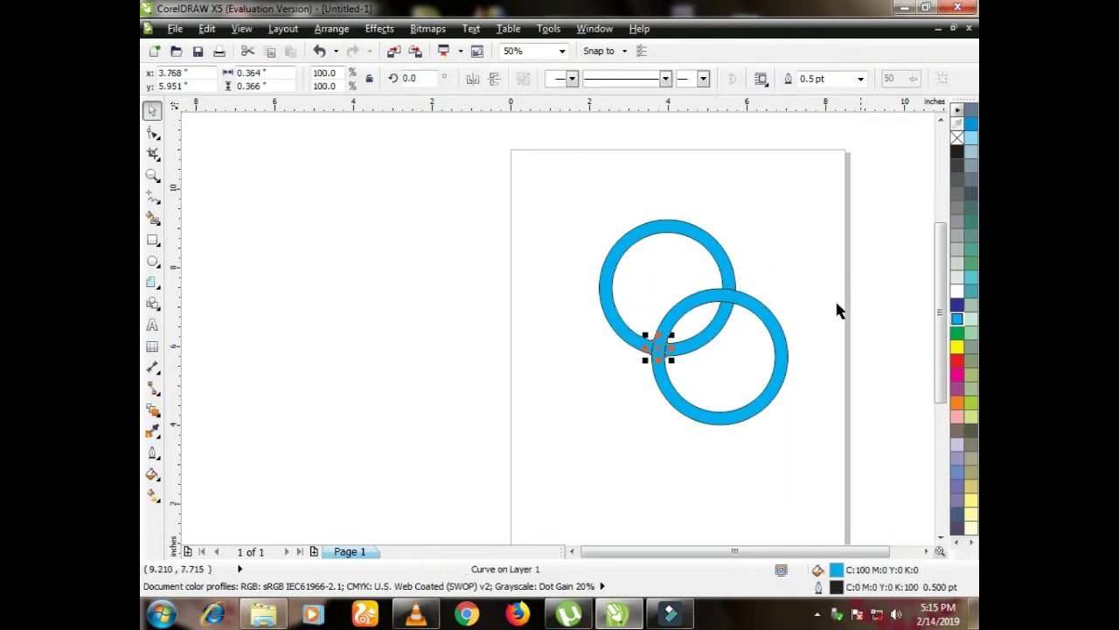
pyautogui.press('Delete')
pyautogui.click(767, 320)
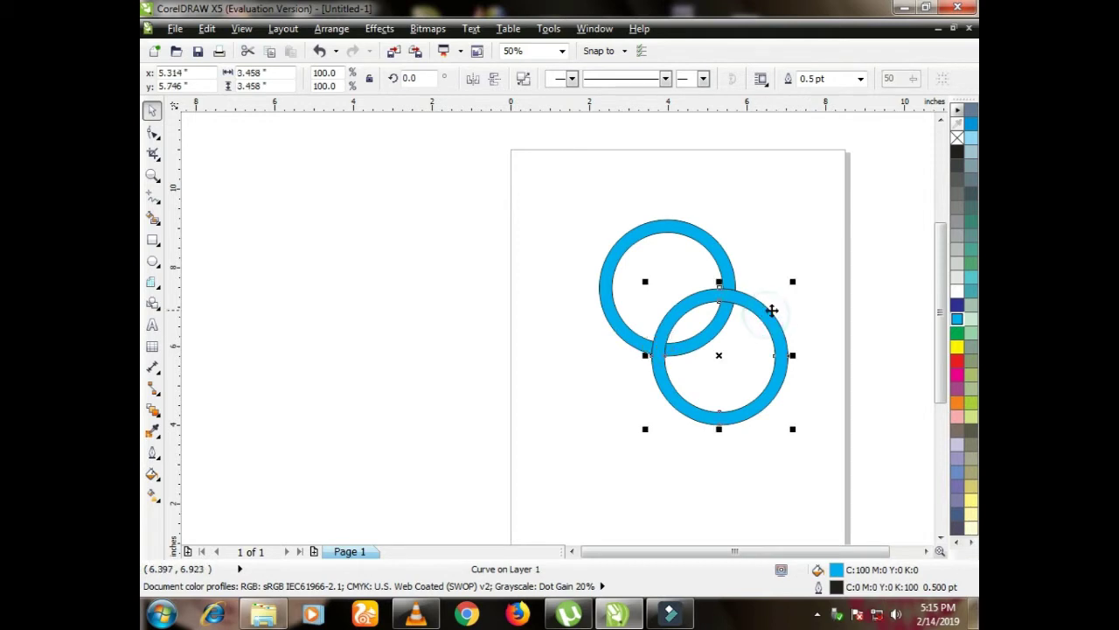
pyautogui.hotkey('ctrl', 'a')
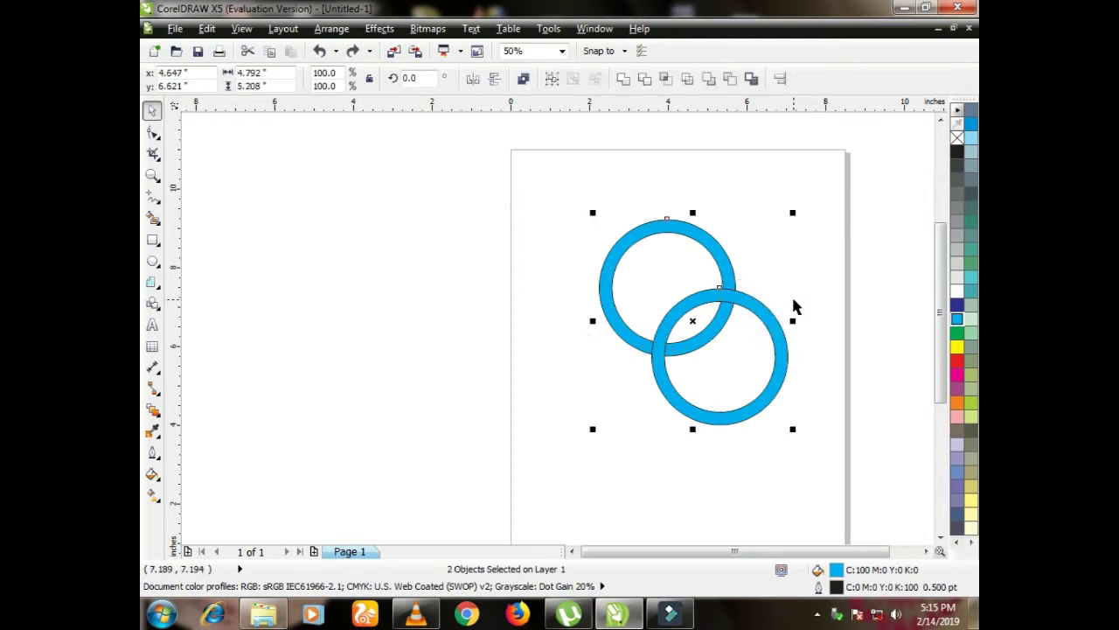
# Fill the lower-right ring with green (C:100 Y:100)
pyautogui.click(838, 312)
pyautogui.click(762, 313)
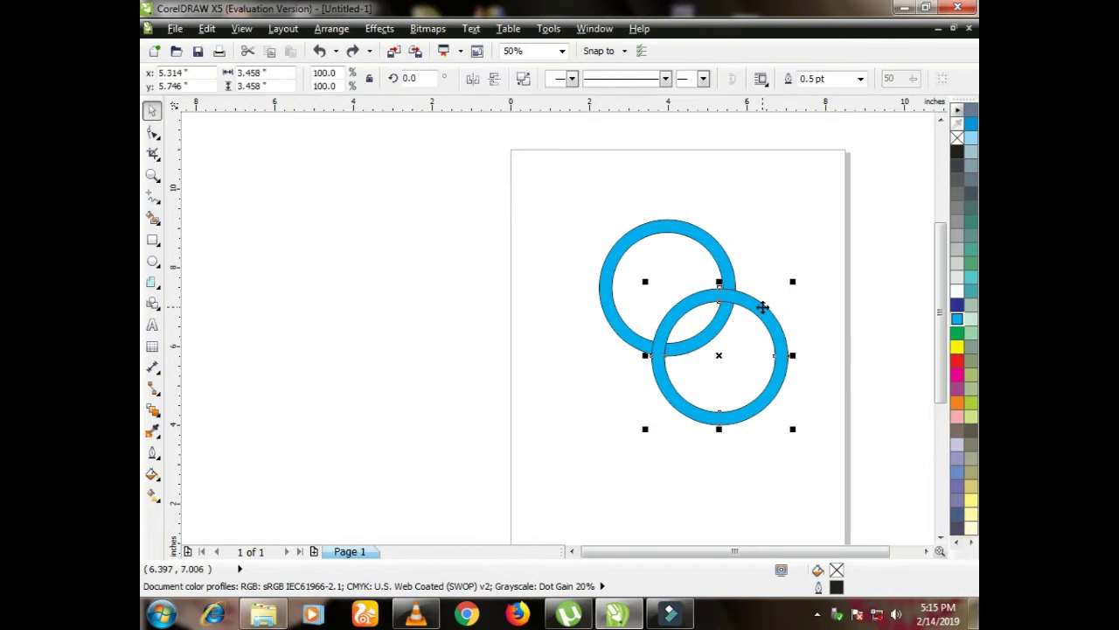
pyautogui.click(958, 334)
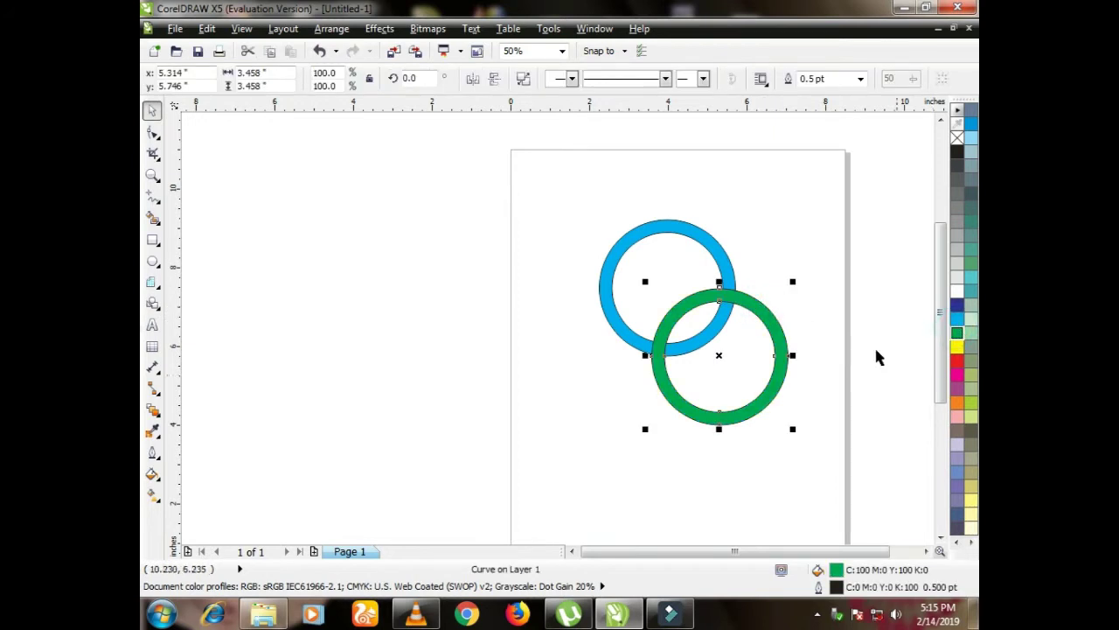
pyautogui.click(875, 346)
# Intersect the green ring with the cyan ring to create an object from their overlapping areas
pyautogui.click(754, 302)
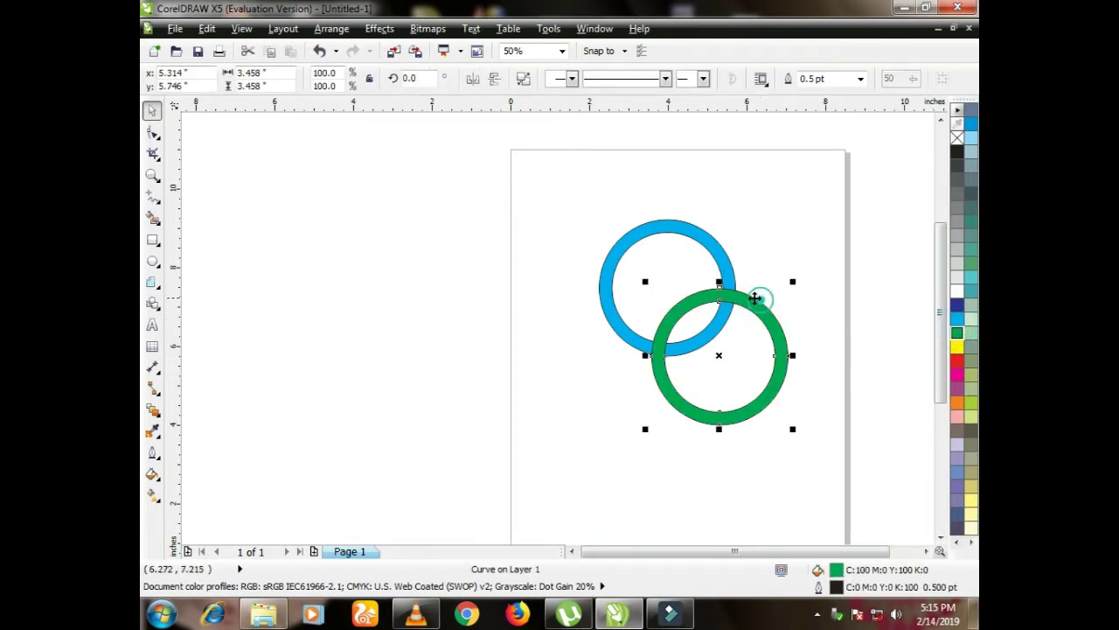
pyautogui.keyDown('shift'); pyautogui.click(687, 225); pyautogui.keyUp('shift')
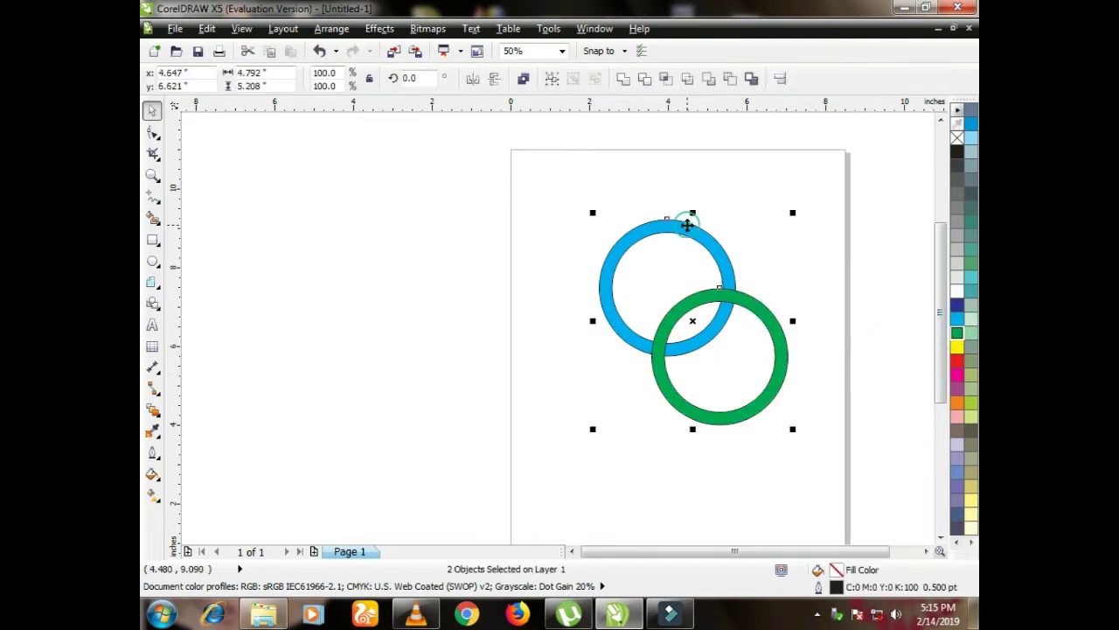
pyautogui.click(665, 80)
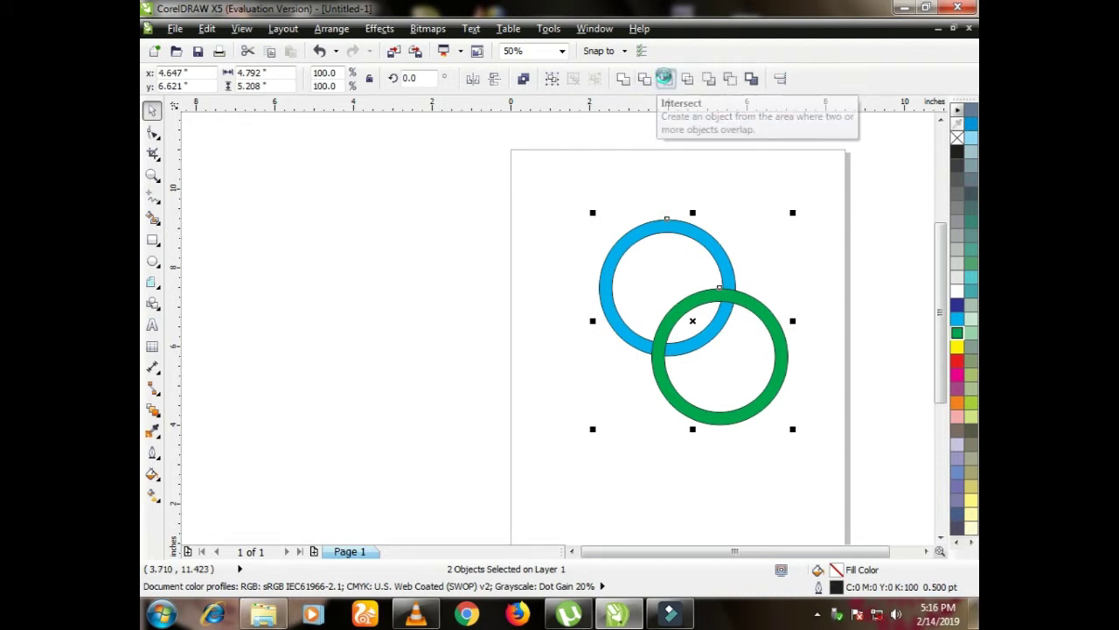
# Break the intersection object apart and bring its lower-left cyan piece in front of the green ring
pyautogui.click(769, 280)
pyautogui.moveTo(638, 299); pyautogui.dragTo(696, 400)
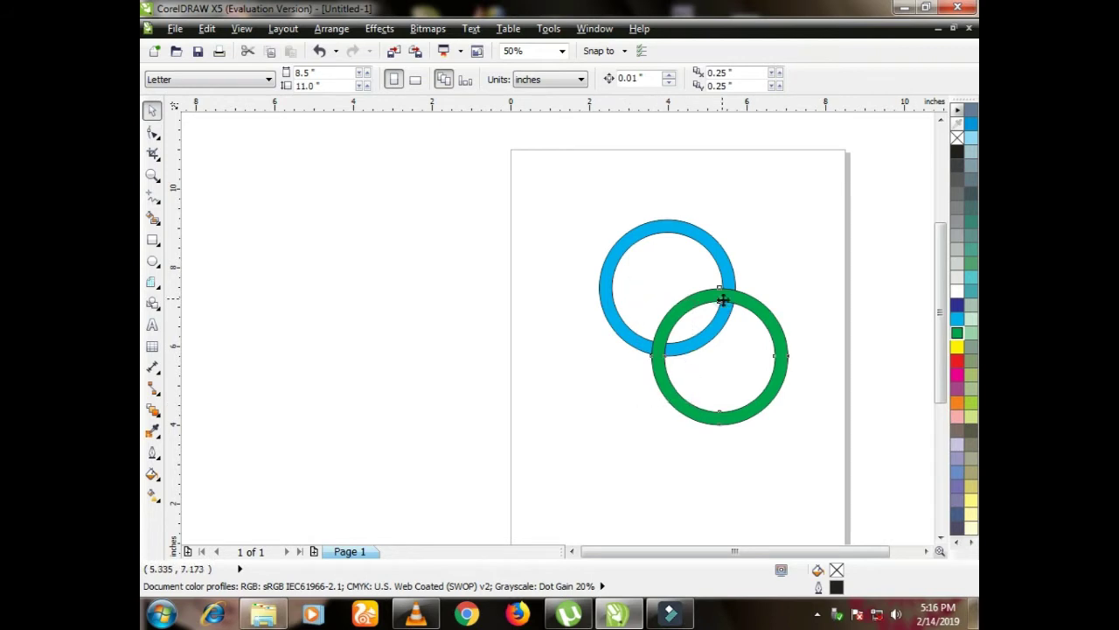
pyautogui.click(722, 300)
pyautogui.click(795, 237)
pyautogui.moveTo(568, 237); pyautogui.dragTo(798, 385)
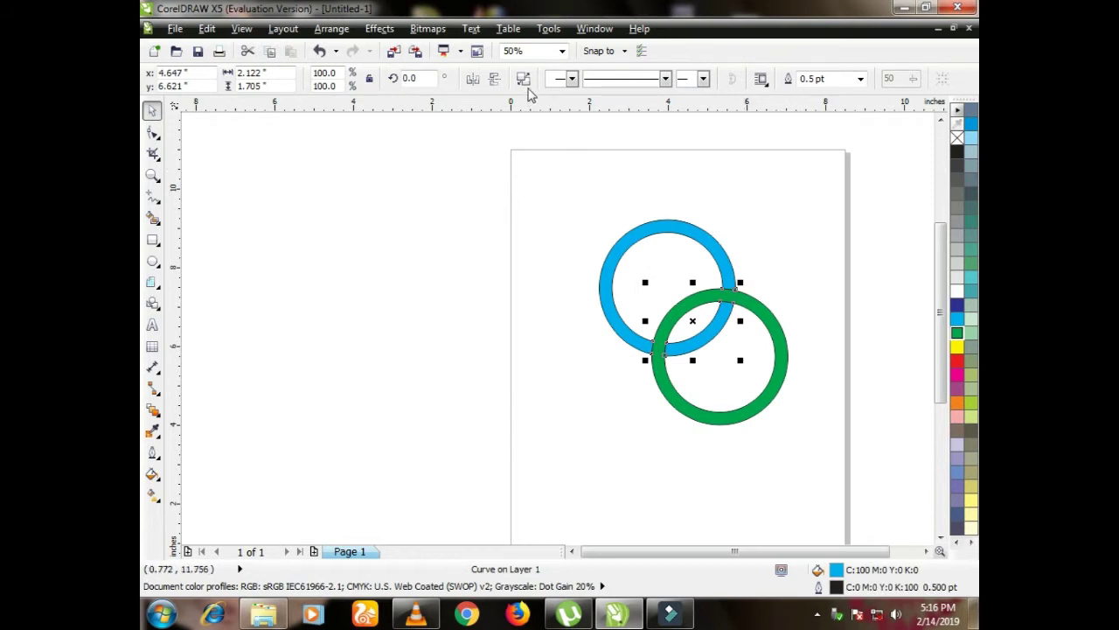
pyautogui.click(523, 78)
pyautogui.click(774, 262)
pyautogui.moveTo(639, 296); pyautogui.dragTo(713, 372)
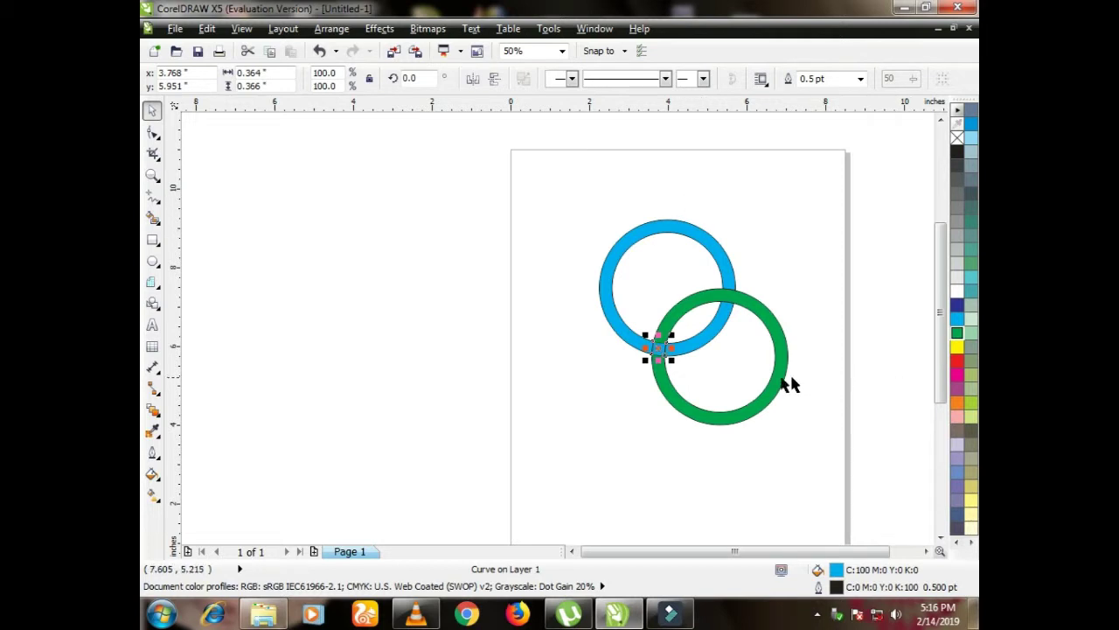
# Remove the outlines from both rings and the two overlap pieces
pyautogui.moveTo(569, 204); pyautogui.dragTo(844, 480)
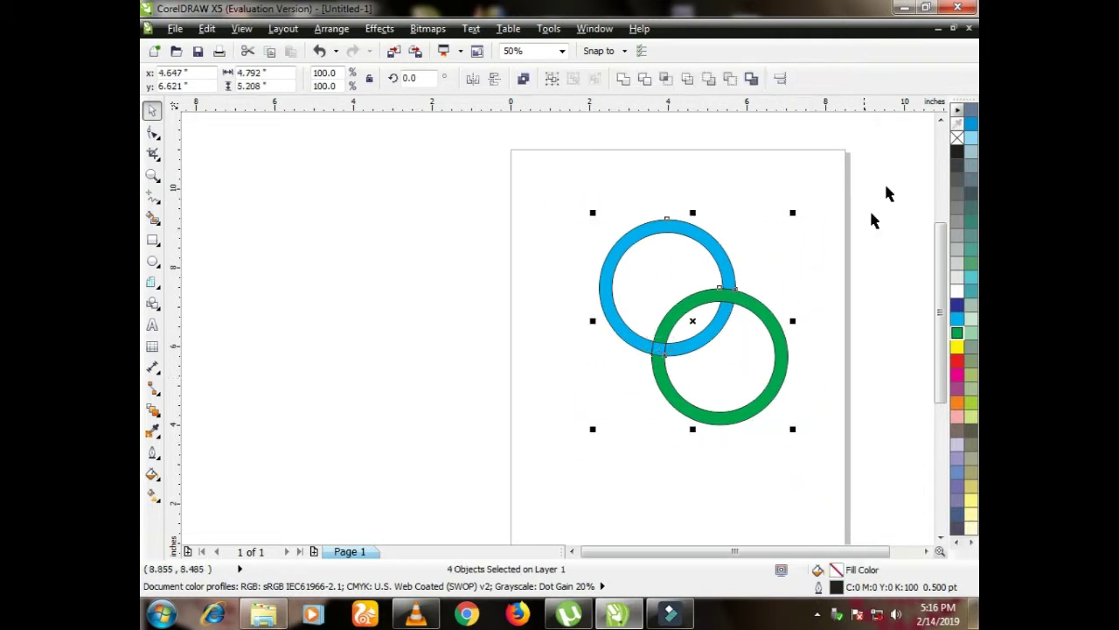
pyautogui.rightClick(956, 141)
pyautogui.click(849, 233)
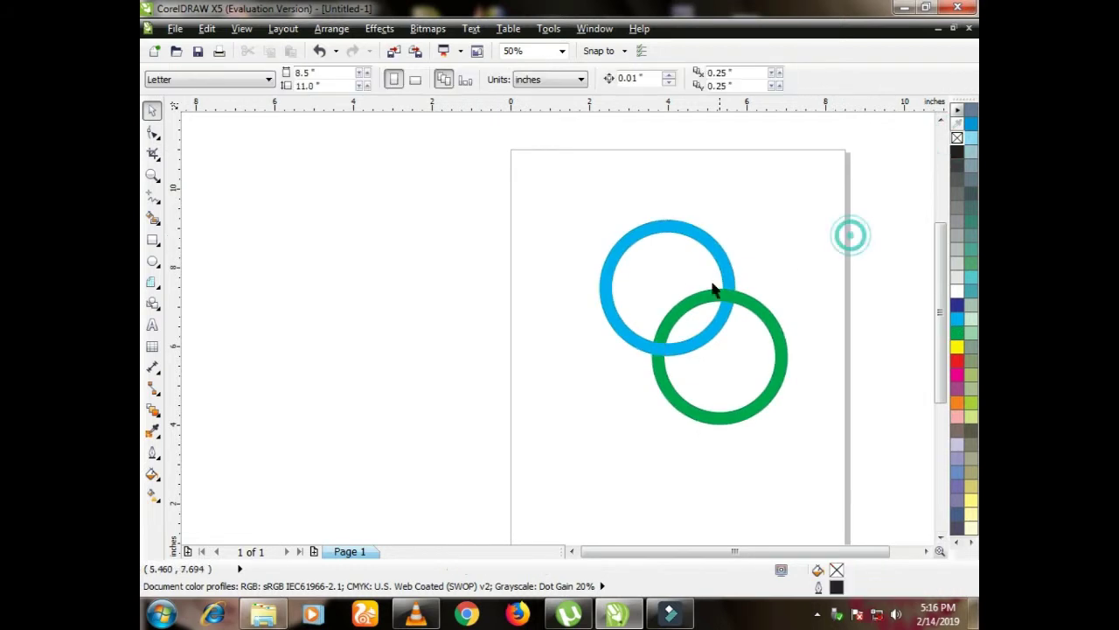
pyautogui.press('z')
pyautogui.moveTo(582, 204); pyautogui.dragTo(817, 446)
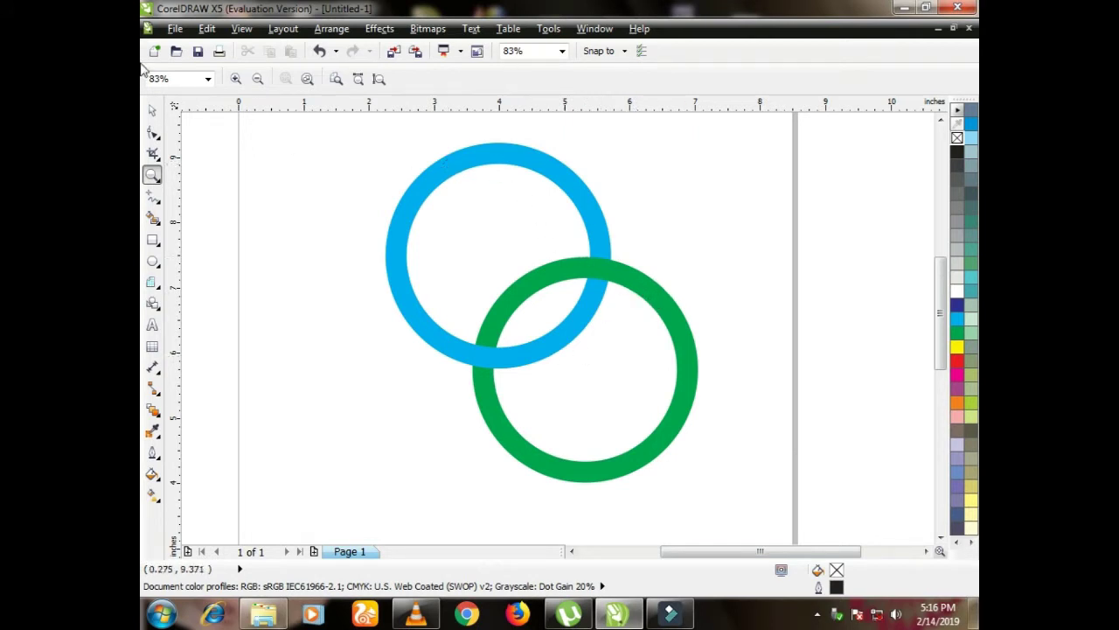
pyautogui.click(152, 110)
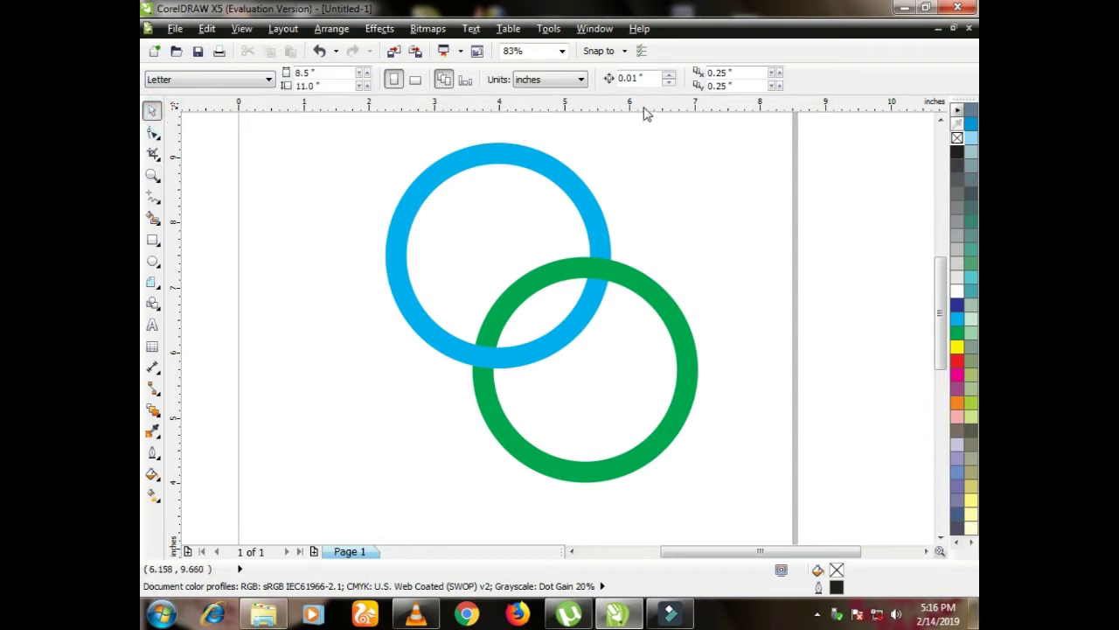
# Move the interlocking rings together off the page into the empty area to its left
pyautogui.scroll(2, 645, 114)
pyautogui.scroll(-4, 617, 180)
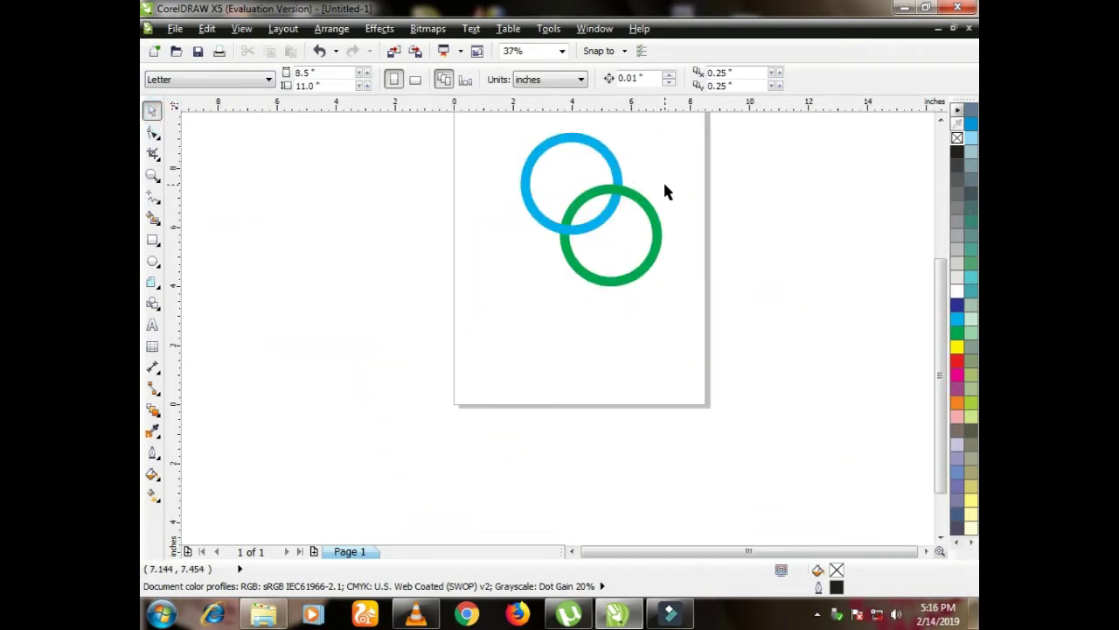
pyautogui.scroll(2, 661, 185)
pyautogui.scroll(-2, 651, 189)
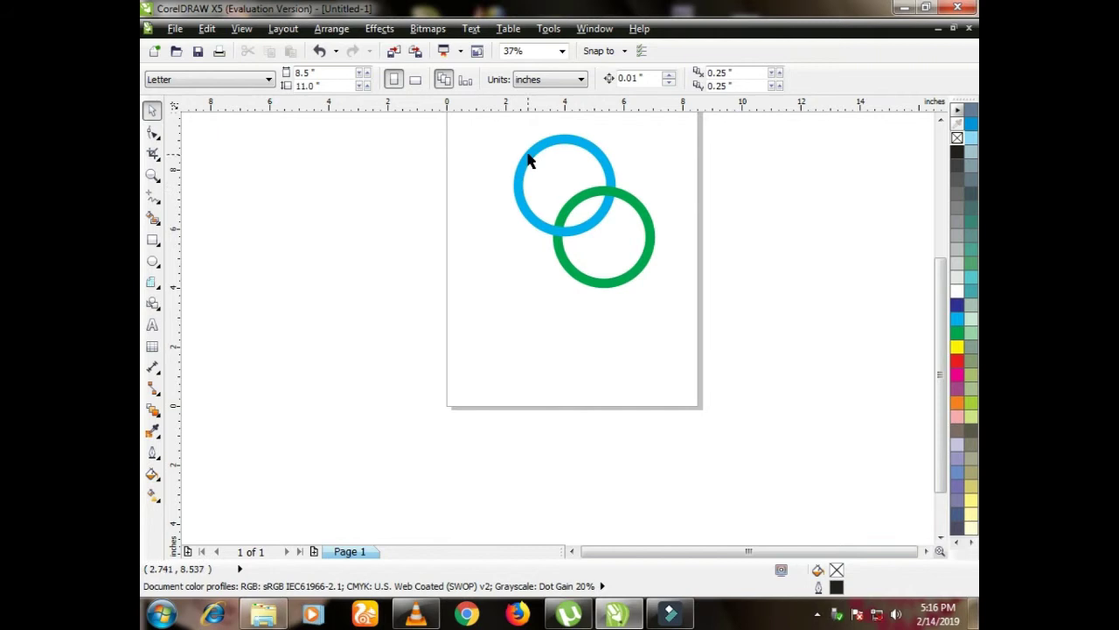
pyautogui.moveTo(484, 123); pyautogui.dragTo(682, 297)
pyautogui.moveTo(582, 208); pyautogui.dragTo(370, 316)
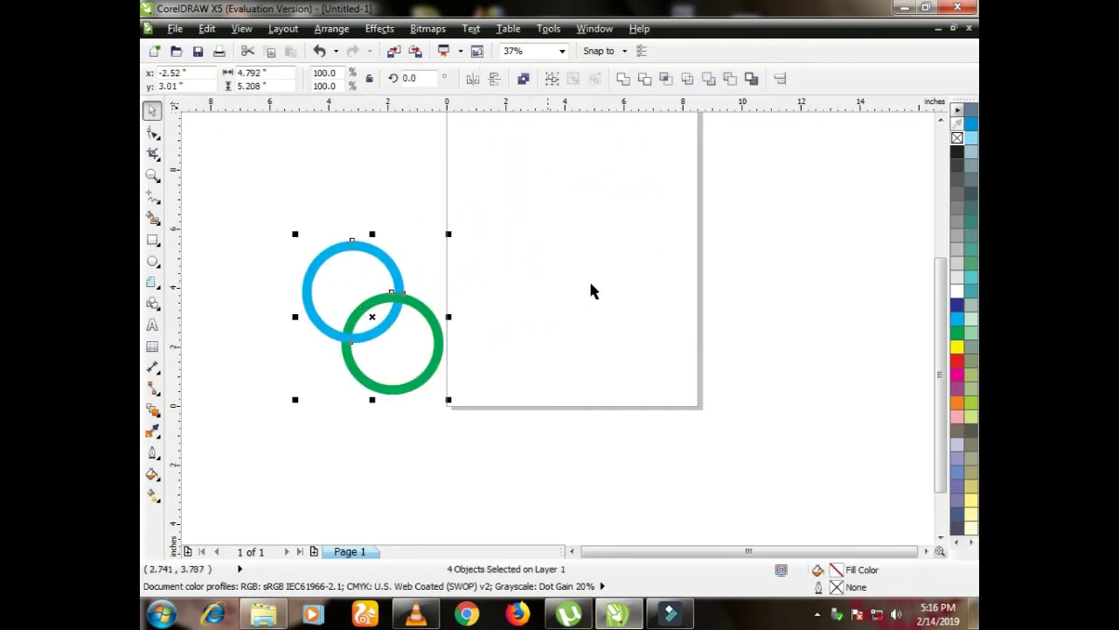
# Draw a rectangle about 5.28 by 3.72 inches on the page and fill it with teal (C:60 Y:20 K:20)
pyautogui.click(152, 239)
pyautogui.moveTo(529, 177); pyautogui.dragTo(687, 287)
pyautogui.click(970, 289)
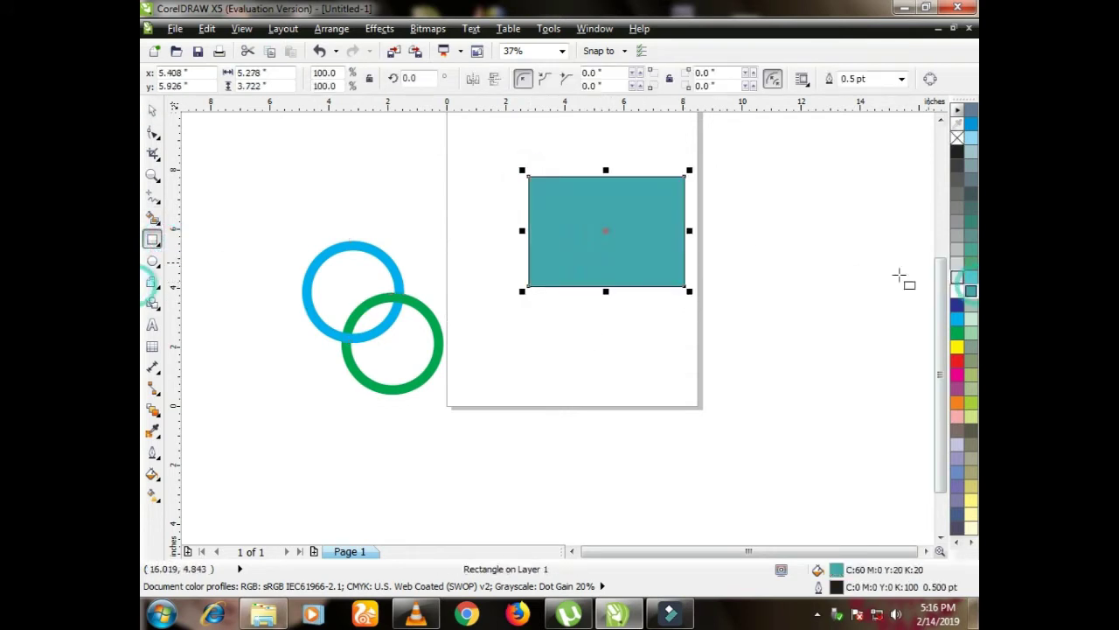
# Duplicate the teal rectangle with an overlapping offset toward the lower right and fill the copy with lighter turquoise (C:60 Y:20)
pyautogui.moveTo(606, 233); pyautogui.dragTo(655, 265)
pyautogui.rightClick(655, 265)
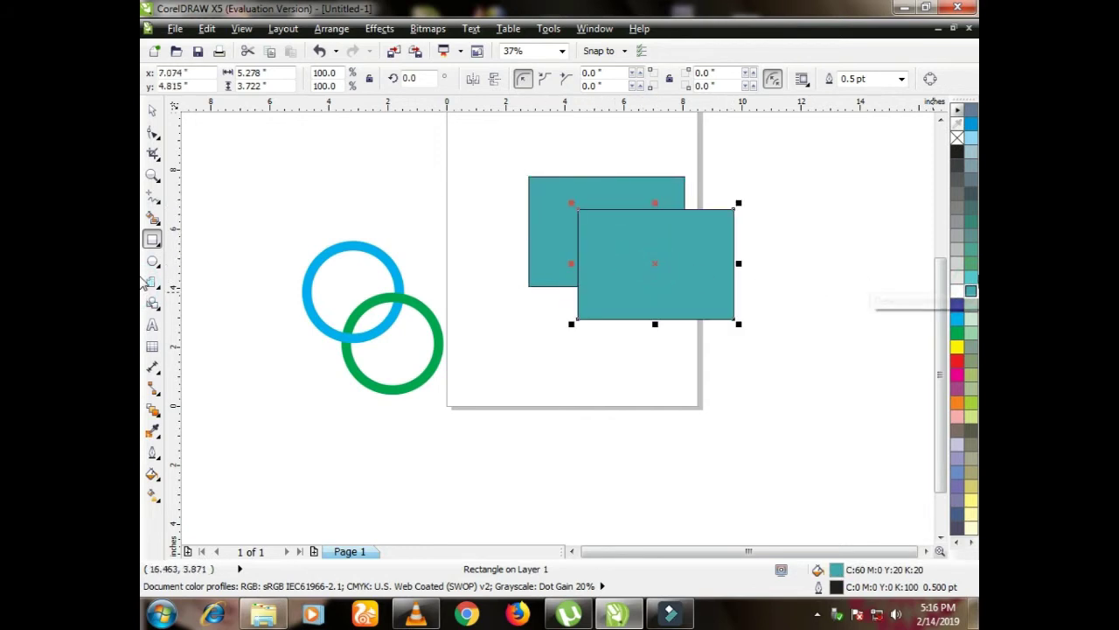
pyautogui.click(971, 276)
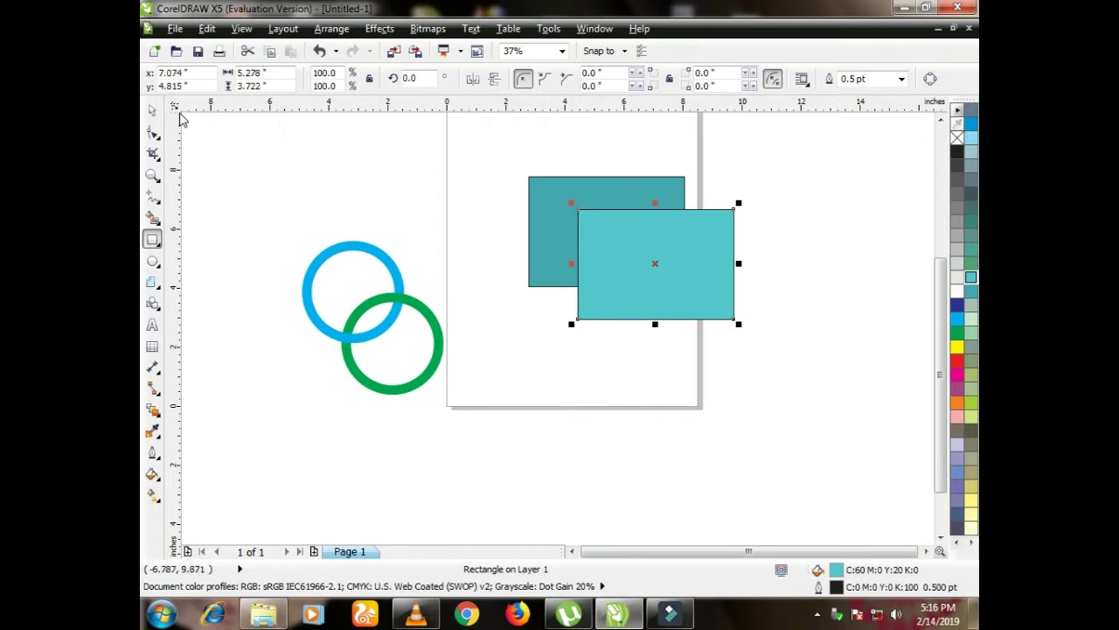
# Weld the two overlapping rectangles into a single shape
pyautogui.click(152, 110)
pyautogui.moveTo(502, 145); pyautogui.dragTo(777, 367)
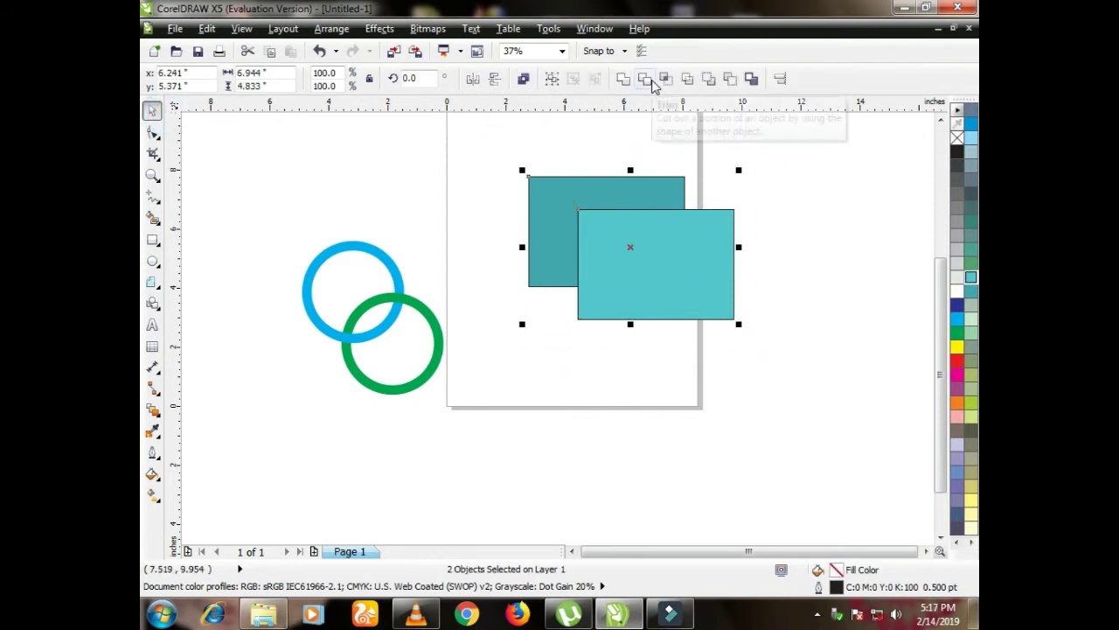
pyautogui.click(623, 80)
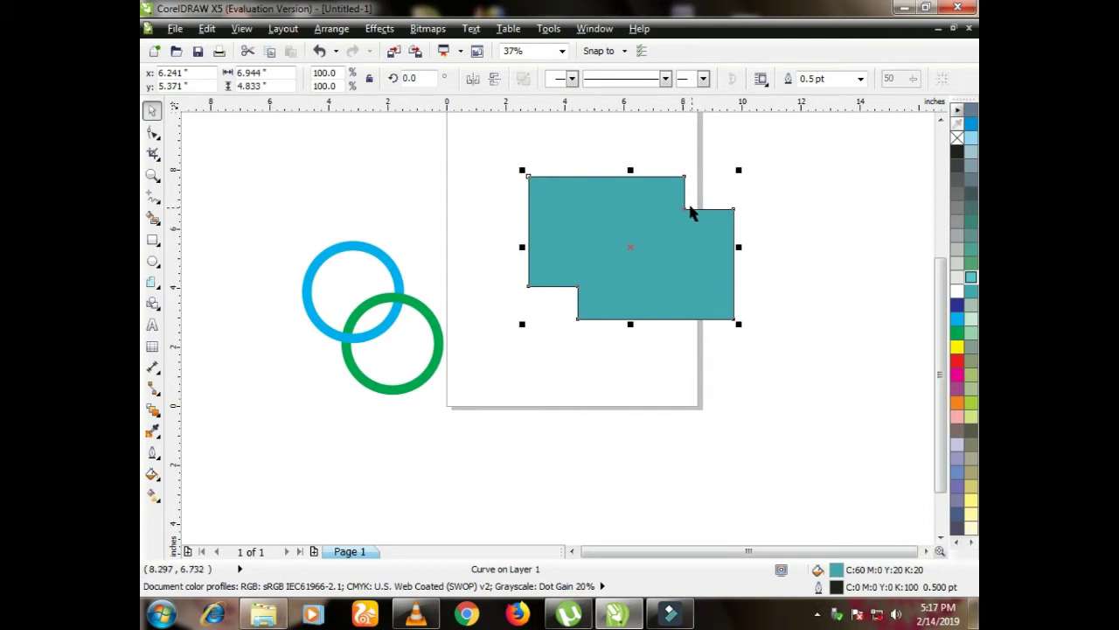
# Reshape the welded curve by moving its two inward corner nodes to meet near the middle of the shape
pyautogui.scroll(4, 690, 210)
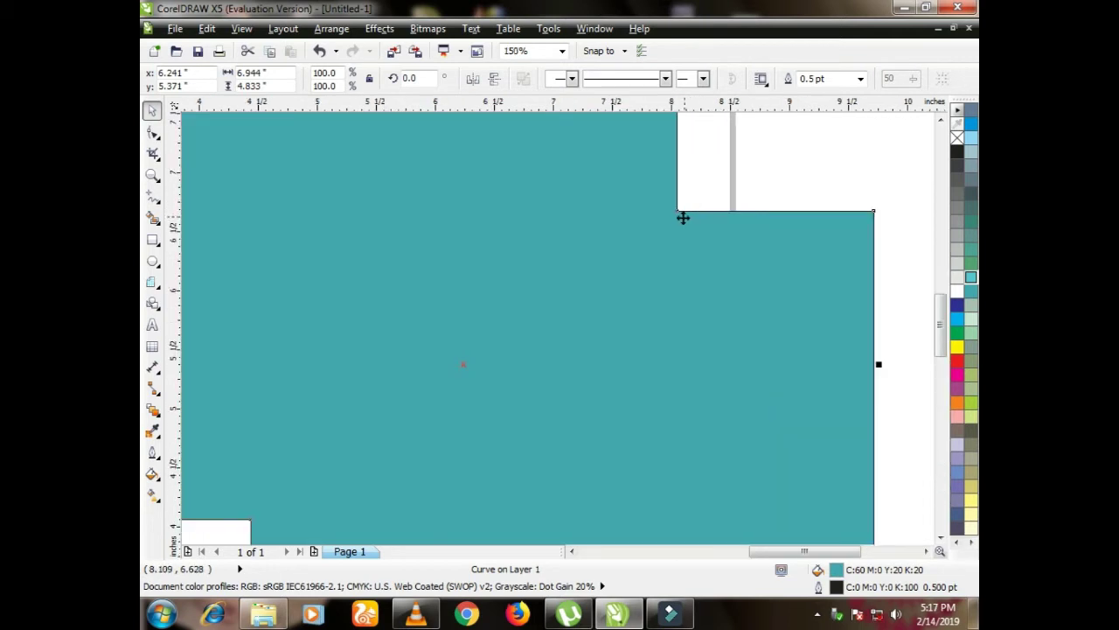
pyautogui.scroll(-2, 682, 216)
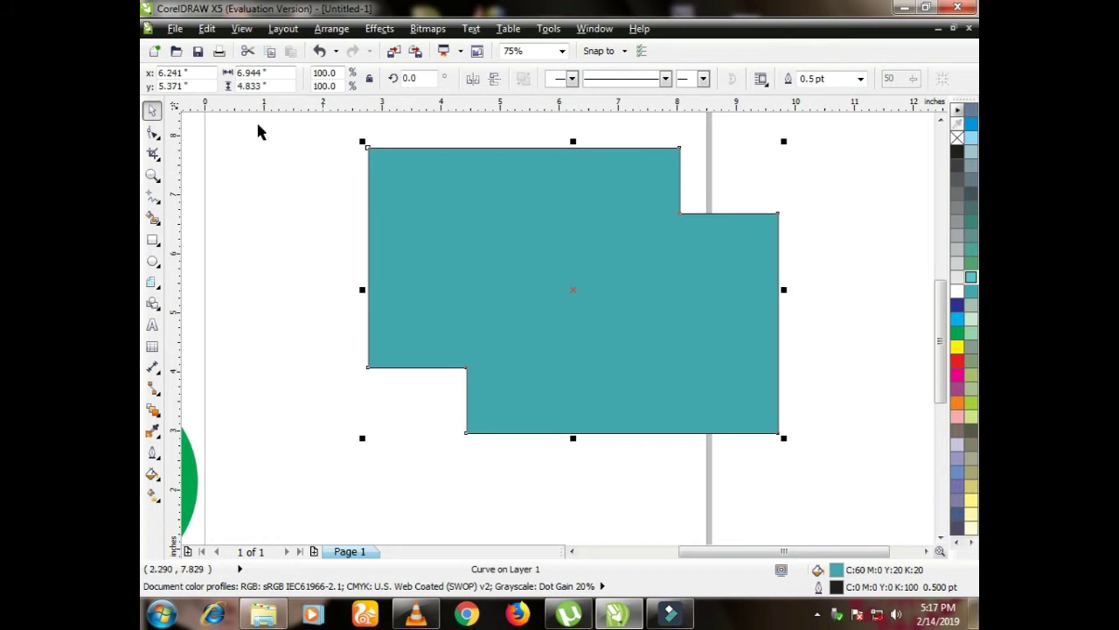
pyautogui.click(152, 131)
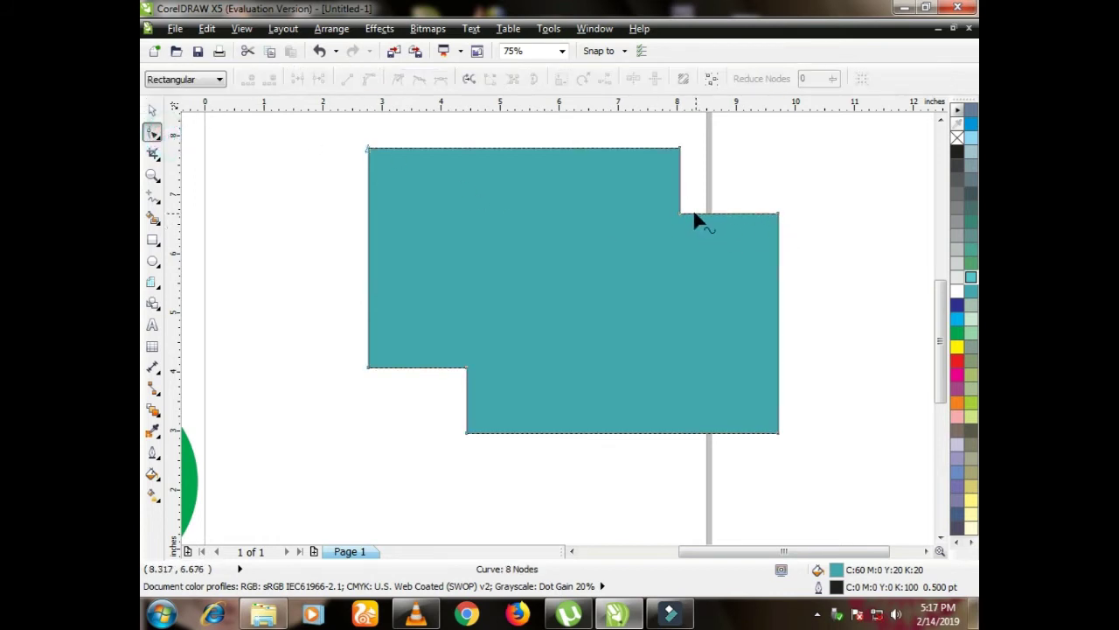
pyautogui.moveTo(680, 214); pyautogui.dragTo(549, 255)
pyautogui.moveTo(467, 370); pyautogui.dragTo(549, 260)
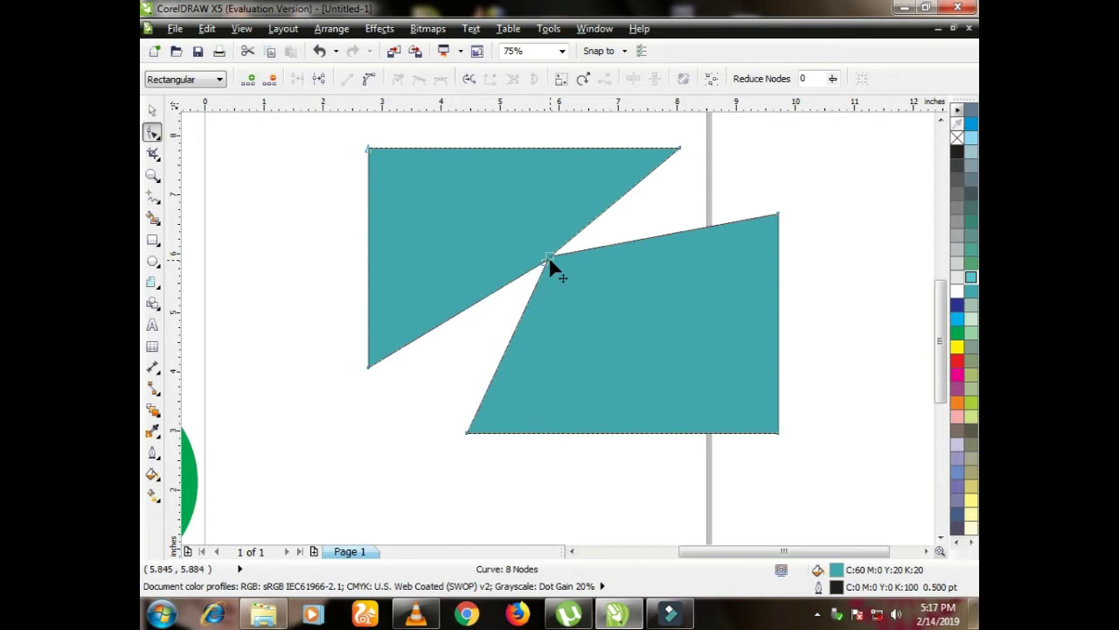
# Select the interlocking rings and the reshaped teal curve together
pyautogui.scroll(-2, 661, 289)
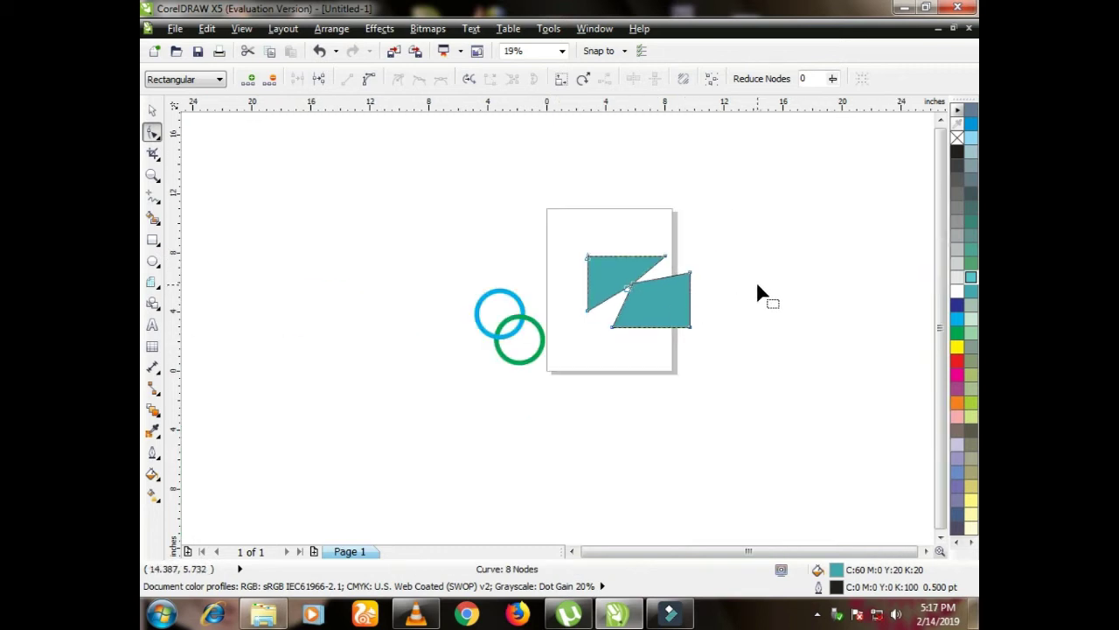
pyautogui.scroll(1, 674, 284)
pyautogui.scroll(1, 584, 243)
pyautogui.scroll(-2, 590, 243)
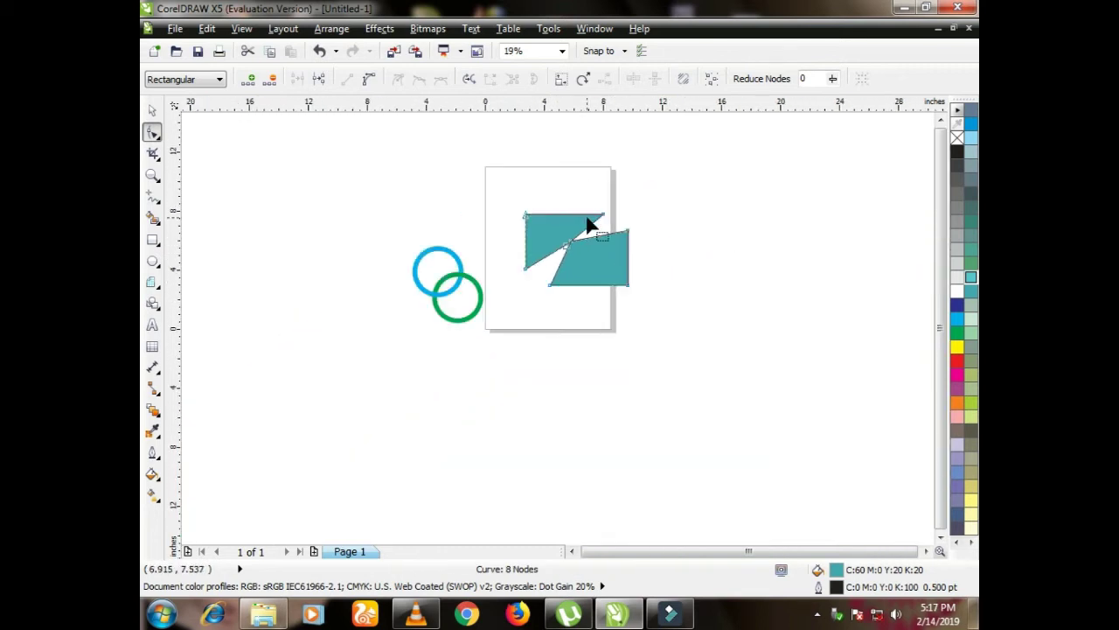
pyautogui.click(152, 109)
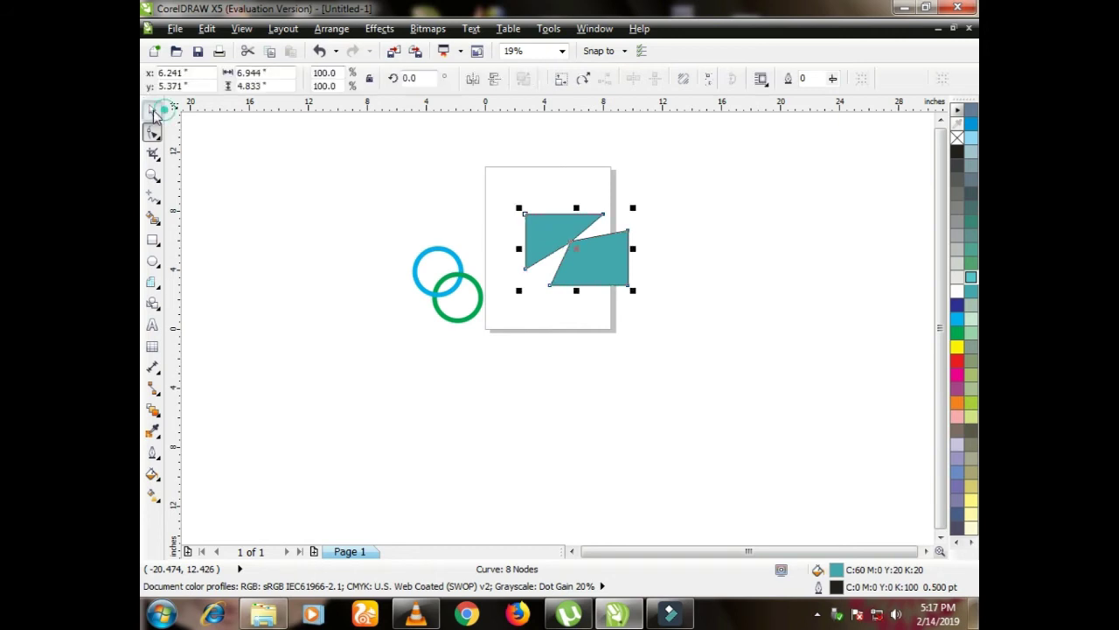
pyautogui.moveTo(407, 243); pyautogui.dragTo(482, 306)
pyautogui.moveTo(362, 175); pyautogui.dragTo(718, 400)
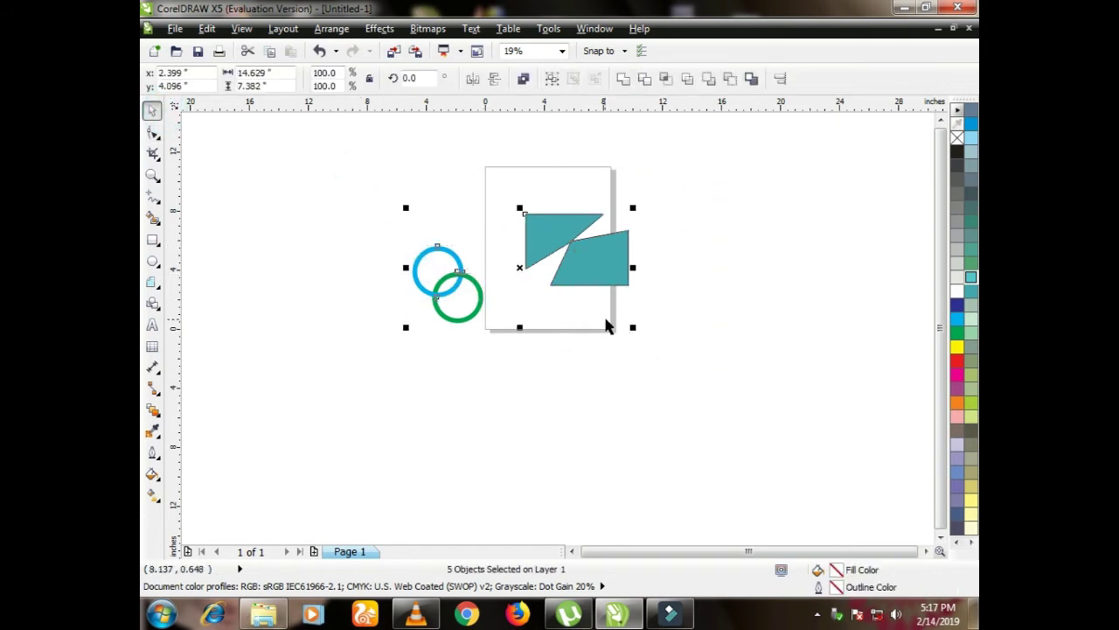